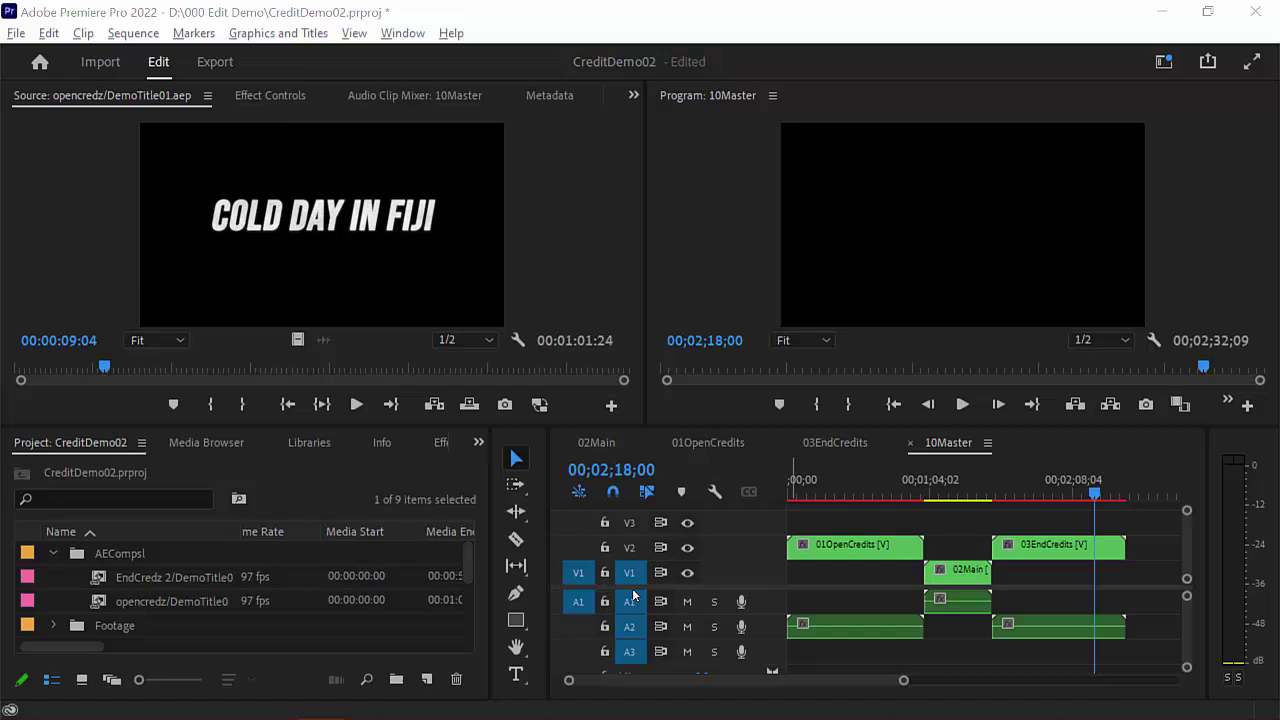
Preview the master sequence credits, then highlight the Evercast article's 16-item opening-credits list.
left_click_drag(821, 483, 874, 486)
mouse_move(1020, 490)
left_mouse_down()
mouse_move(1080, 503)
mouse_move(1008, 494)
left_mouse_up()
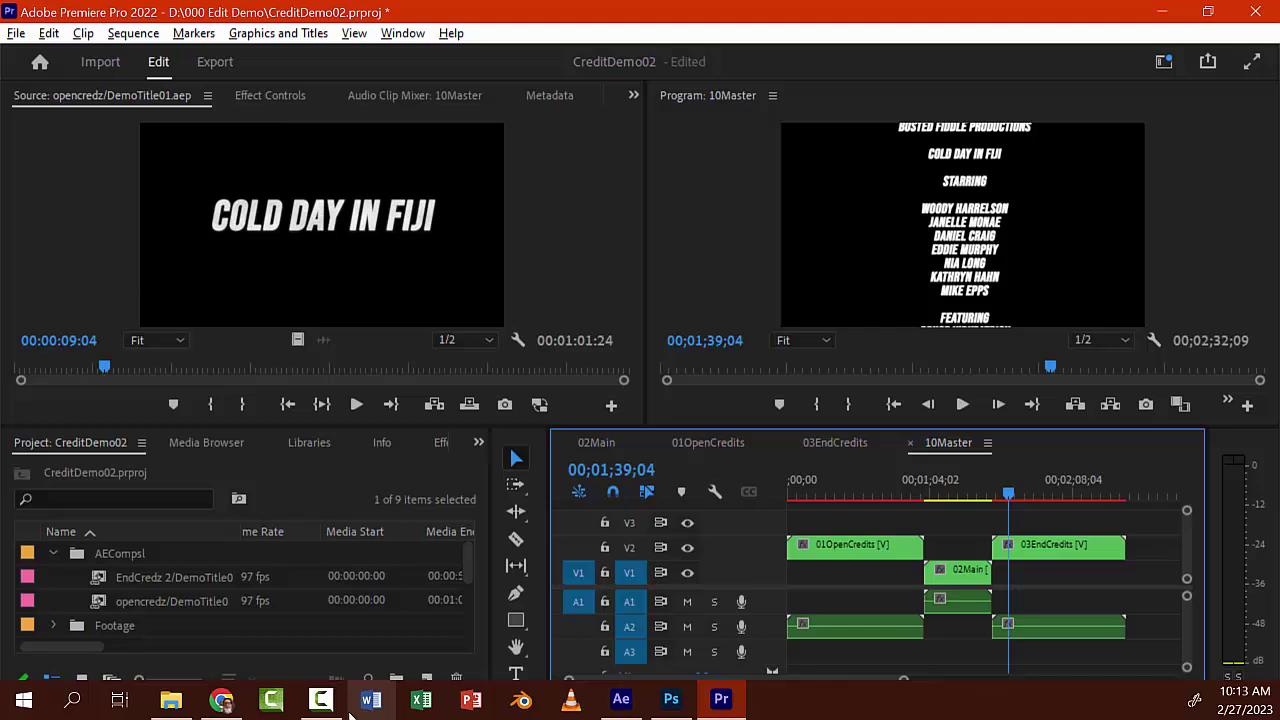
mouse_move(322, 710)
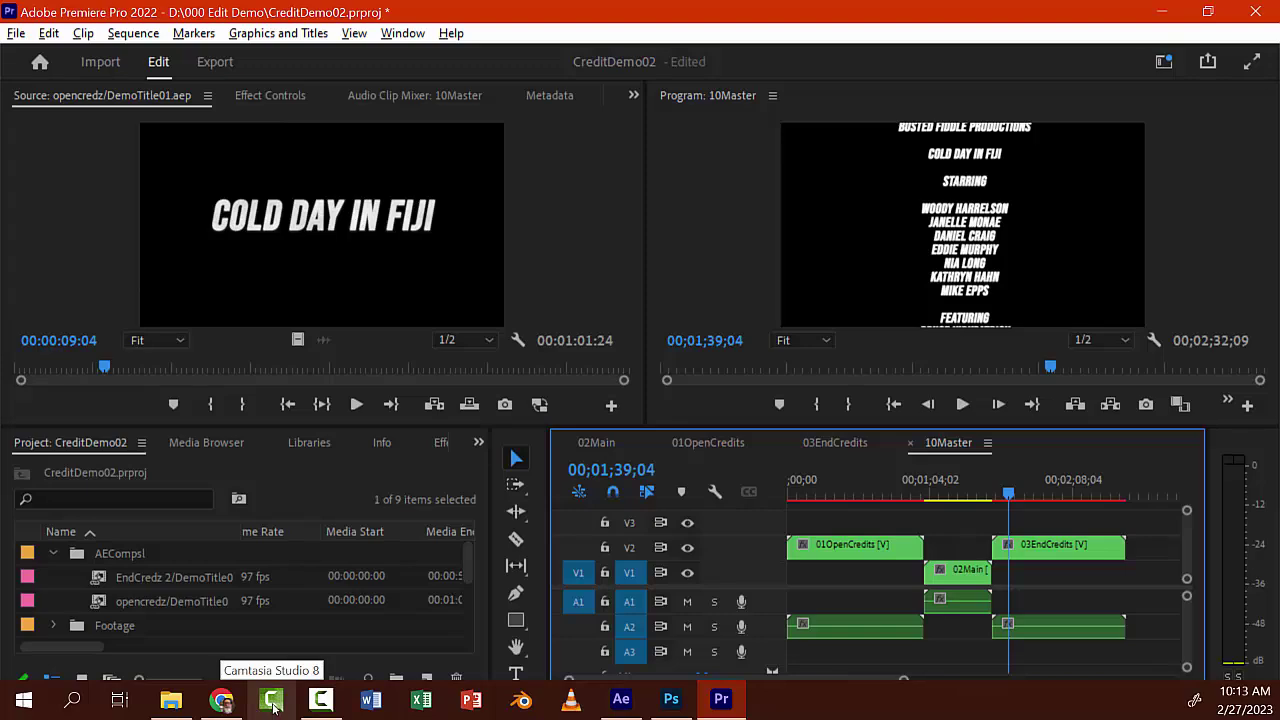
left_click(222, 699)
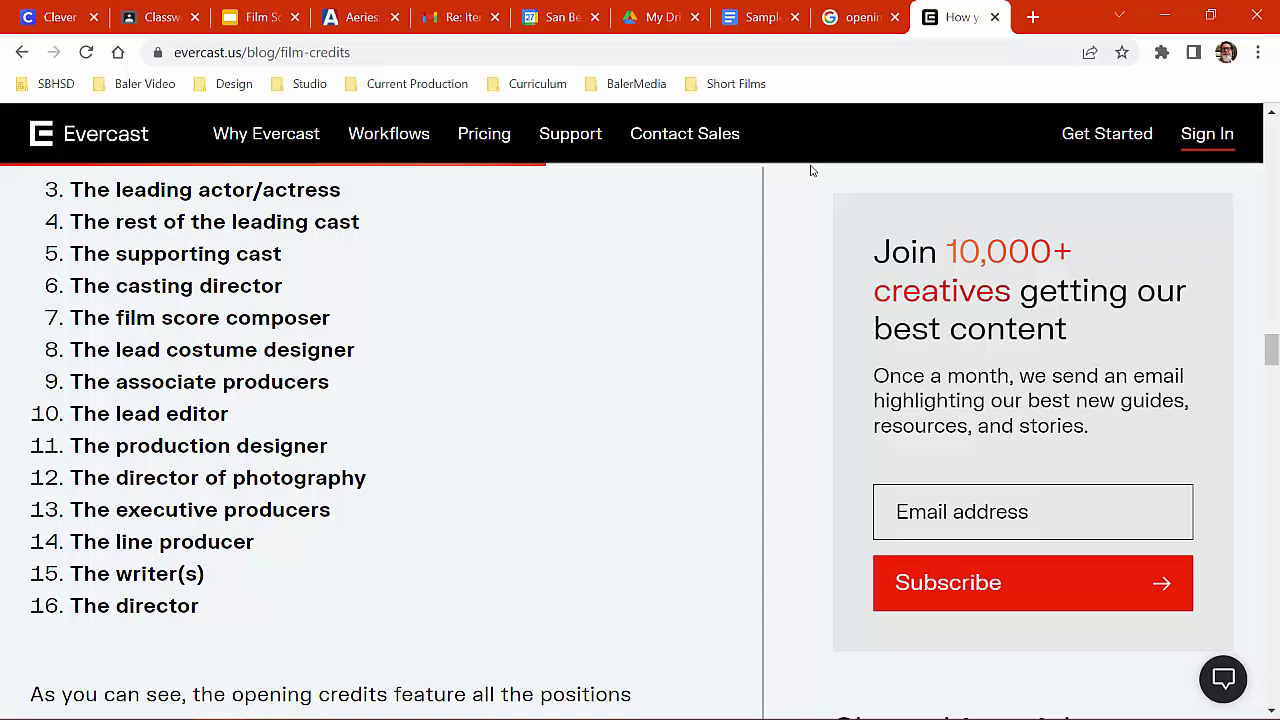
scroll(384, 285, "up", 10)
scroll(386, 289, "down", 10)
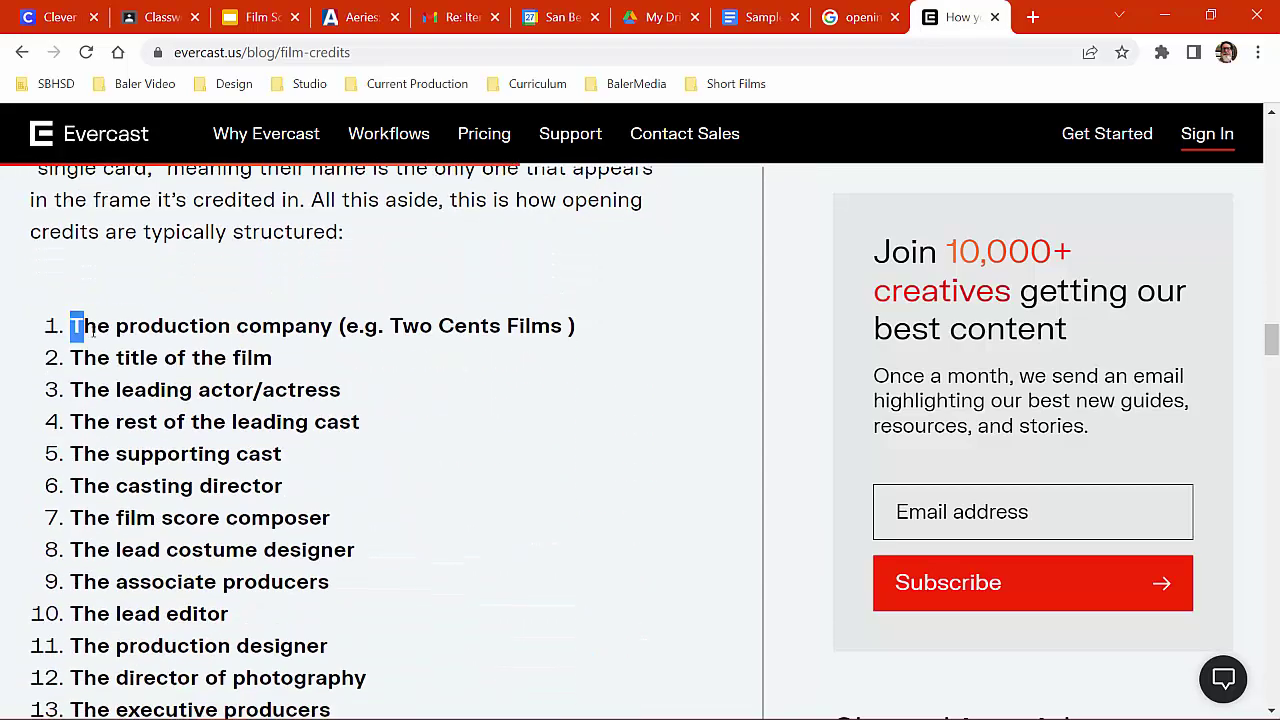
left_click_drag(70, 325, 237, 500)
scroll(202, 411, "down", 3)
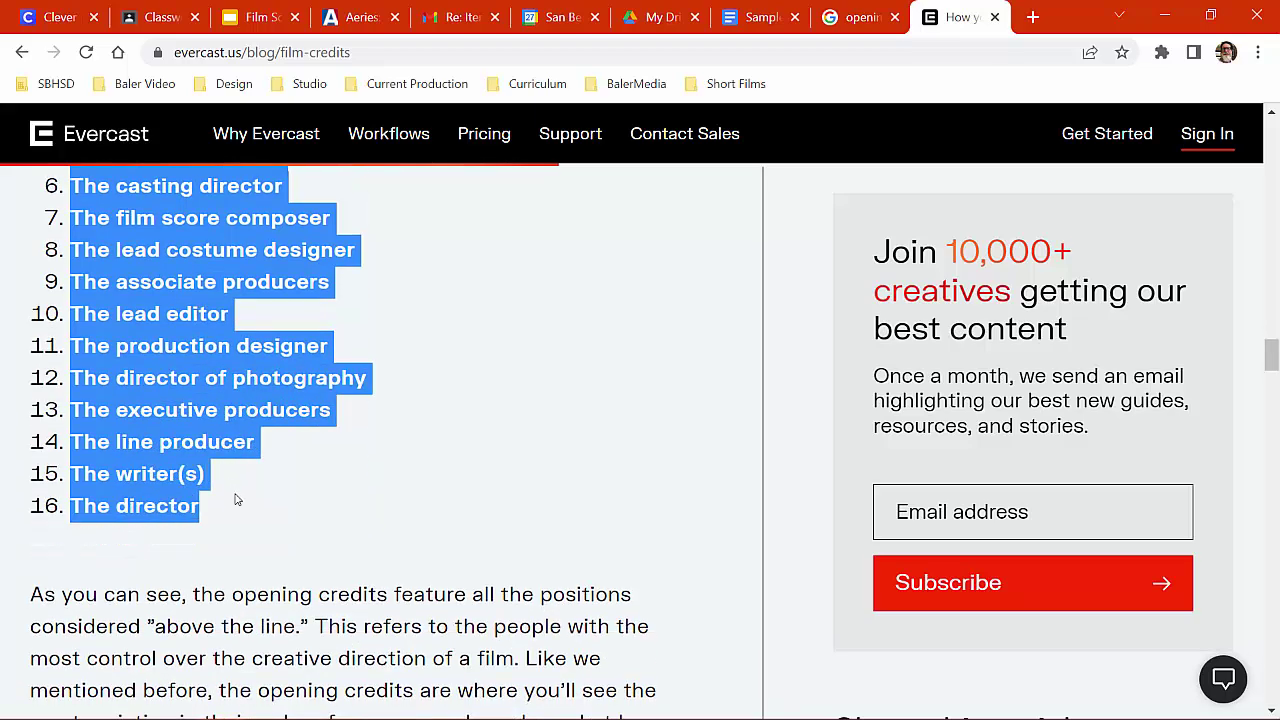
In Sample Credits Adv, highlight DANIEL CRAIG through MIKE EPPS under Closing Credits (crawl).
left_click(755, 17)
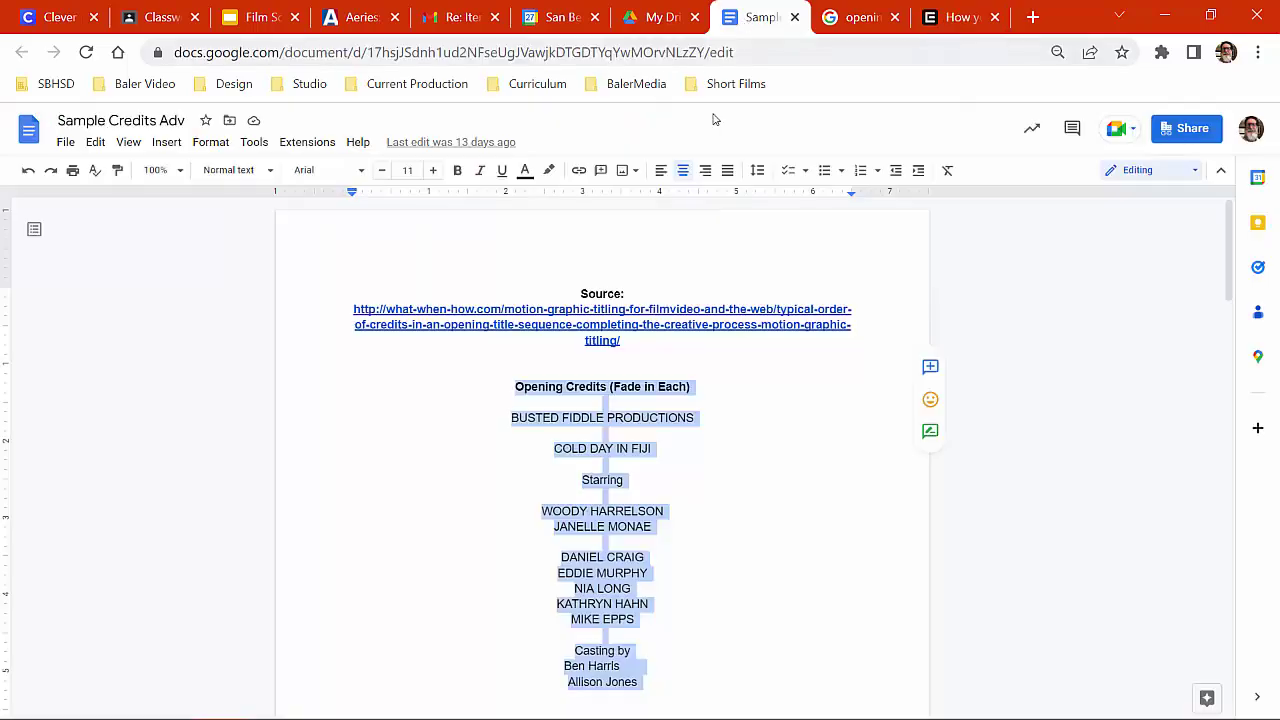
scroll(612, 380, "down", 1)
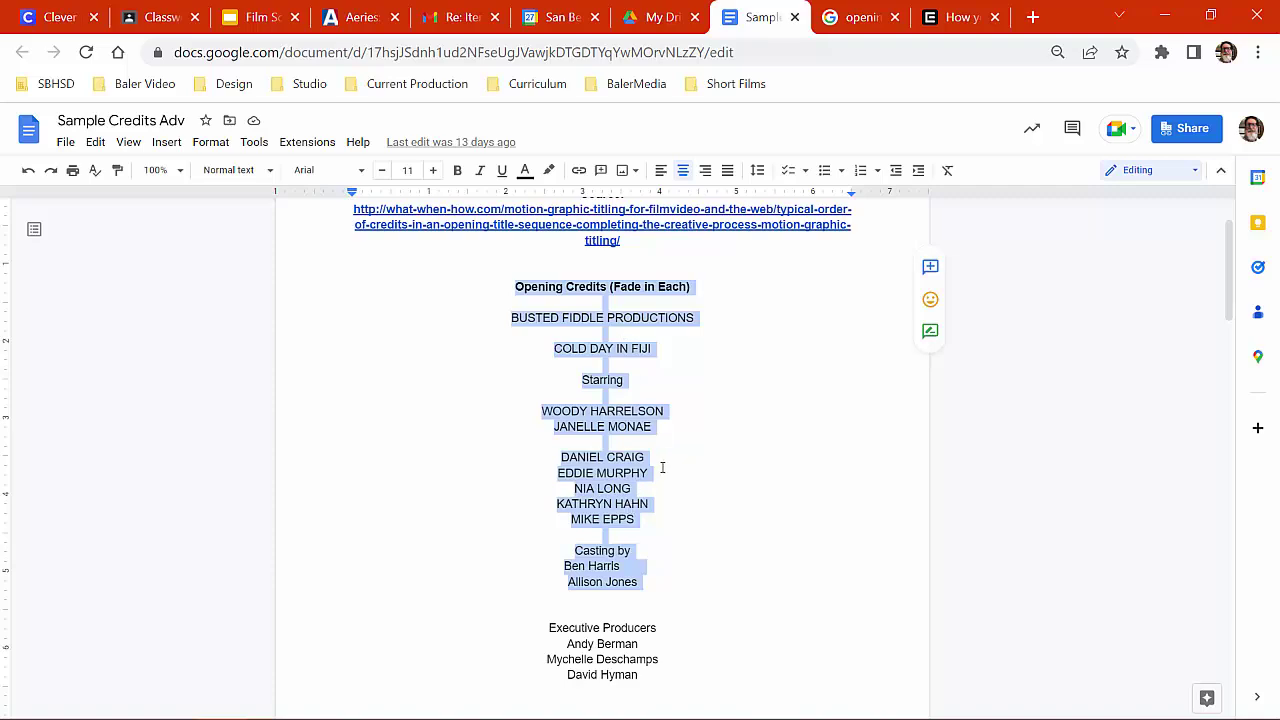
scroll(667, 456, "down", 5)
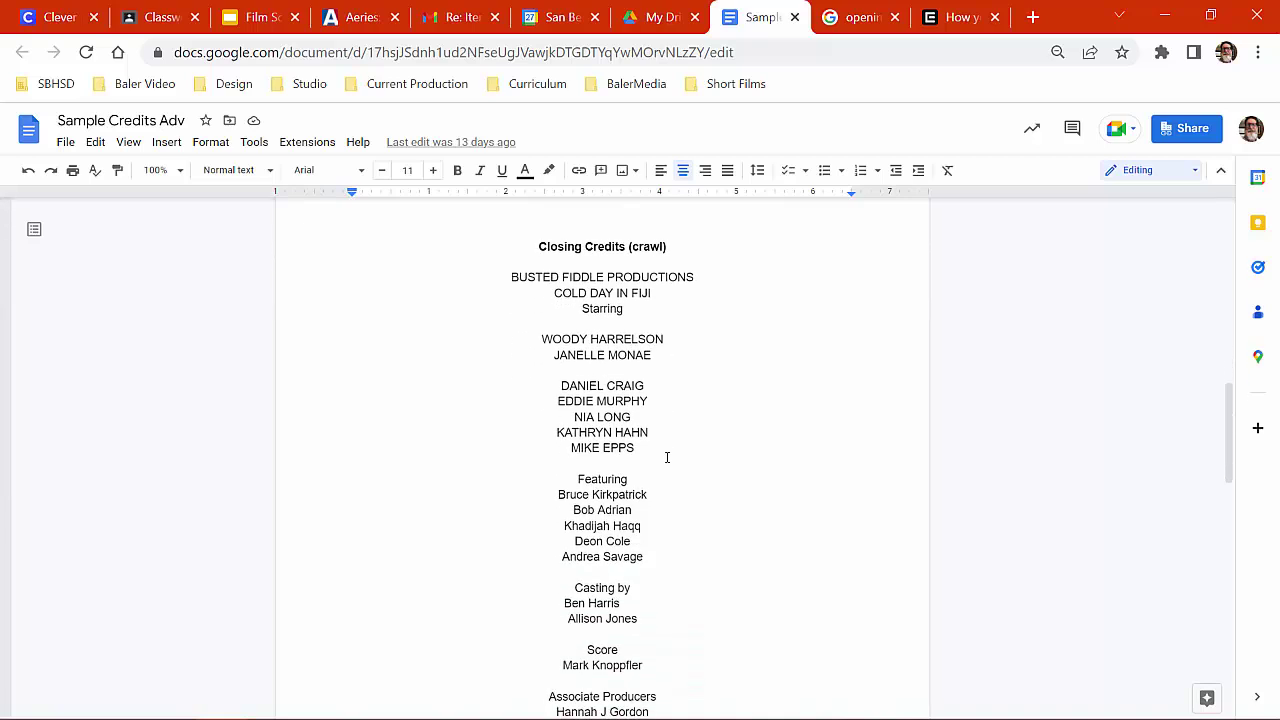
left_click_drag(667, 456, 494, 368)
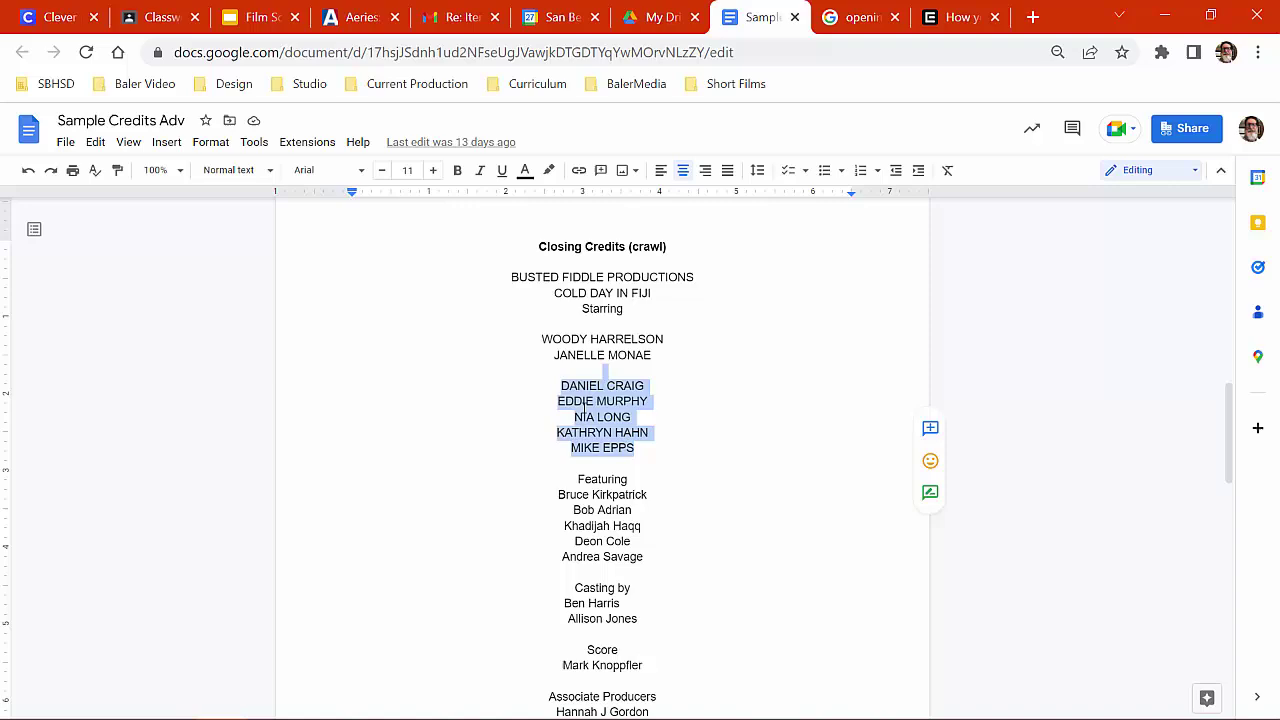
scroll(585, 410, "down", 5)
scroll(585, 410, "down", 1)
scroll(585, 410, "up", 11)
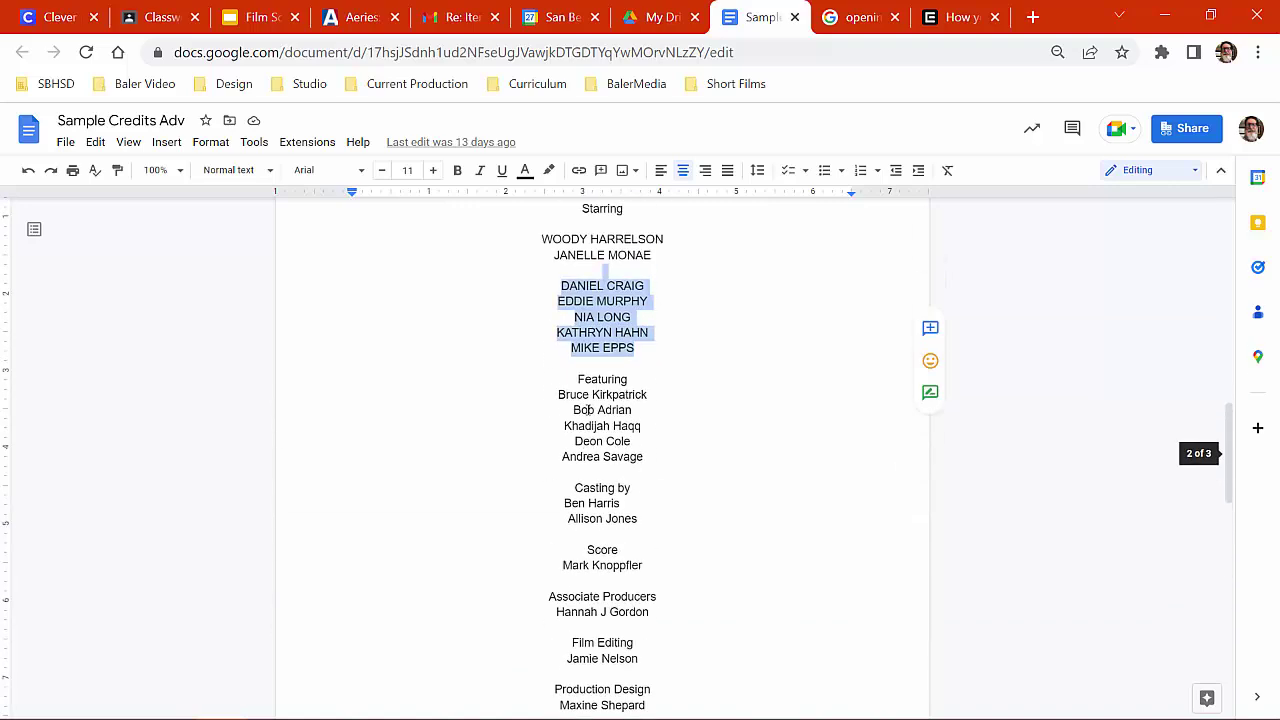
scroll(589, 410, "down", 2)
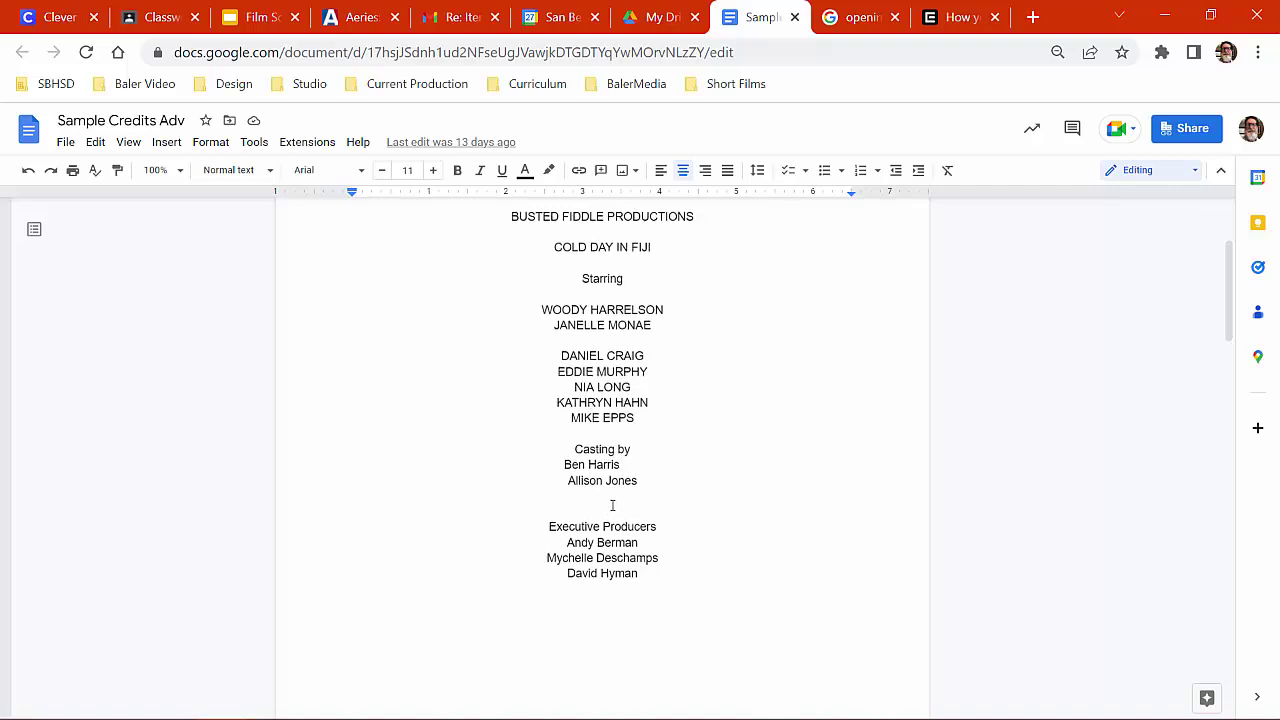
scroll(610, 506, "up", 2)
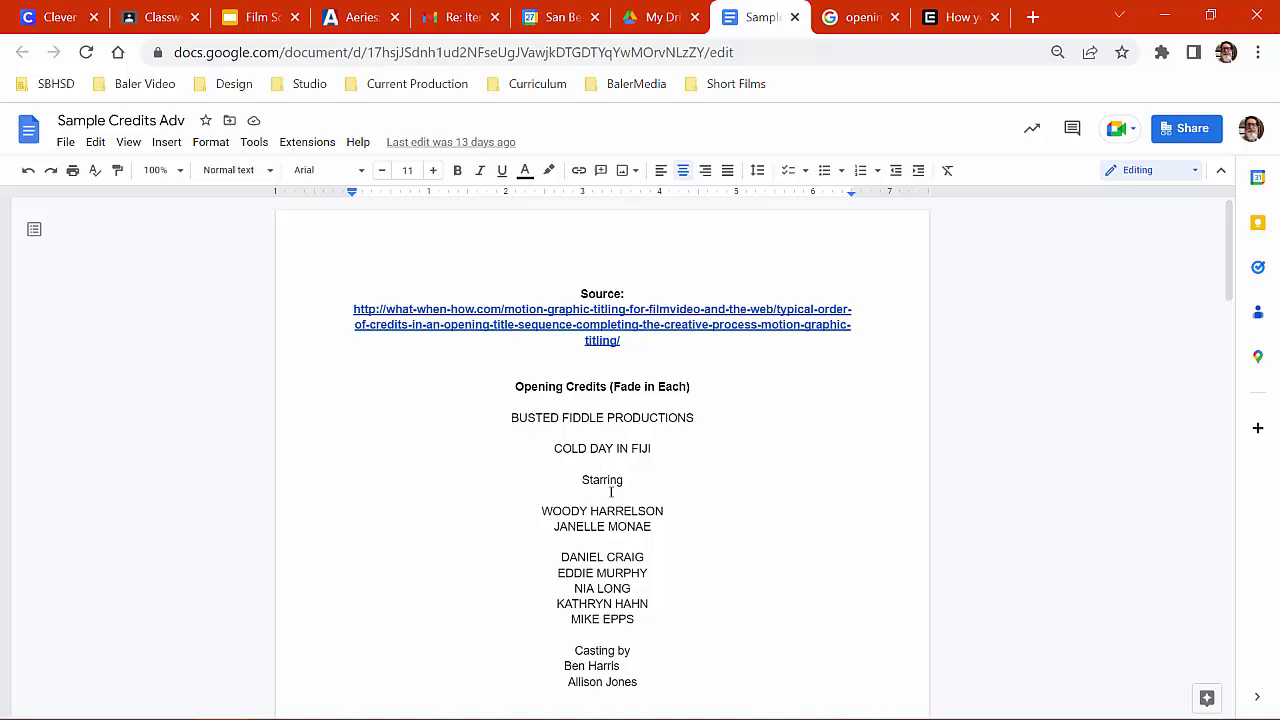
scroll(610, 492, "down", 13)
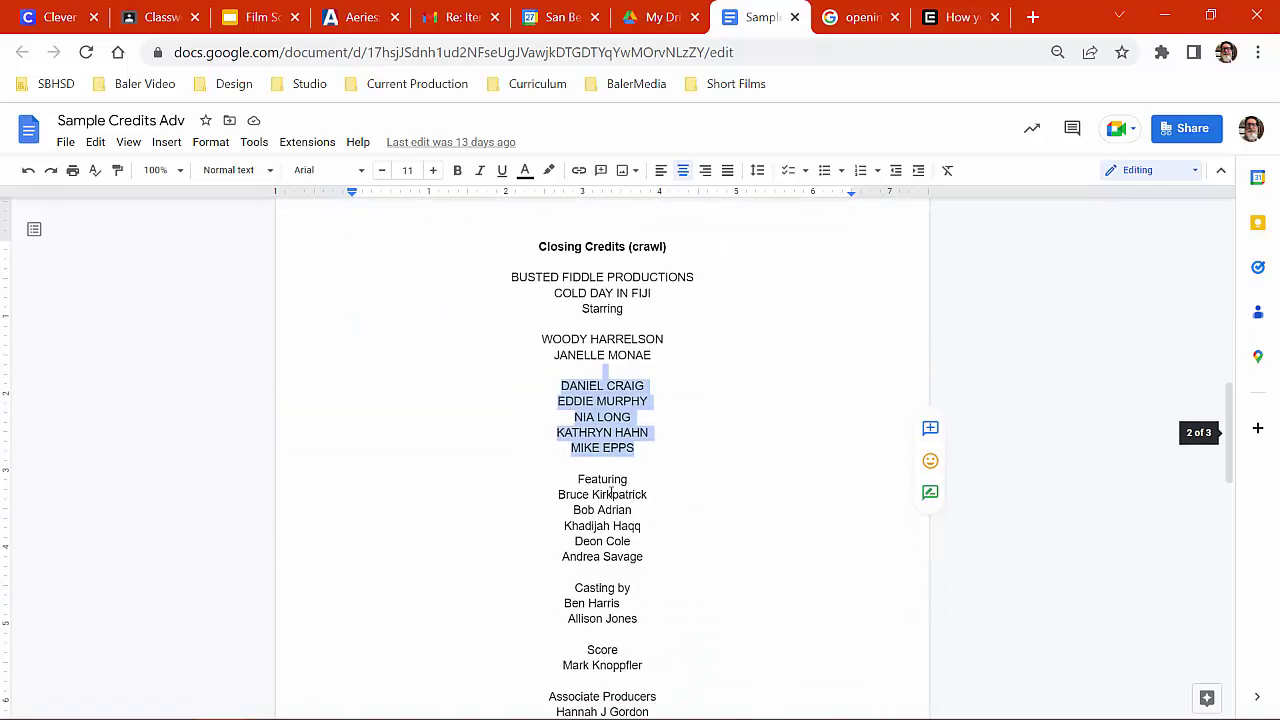
Return to CreditDemo02 and scrub 10Master from the opening credits into the end crawl.
mouse_move(610, 706)
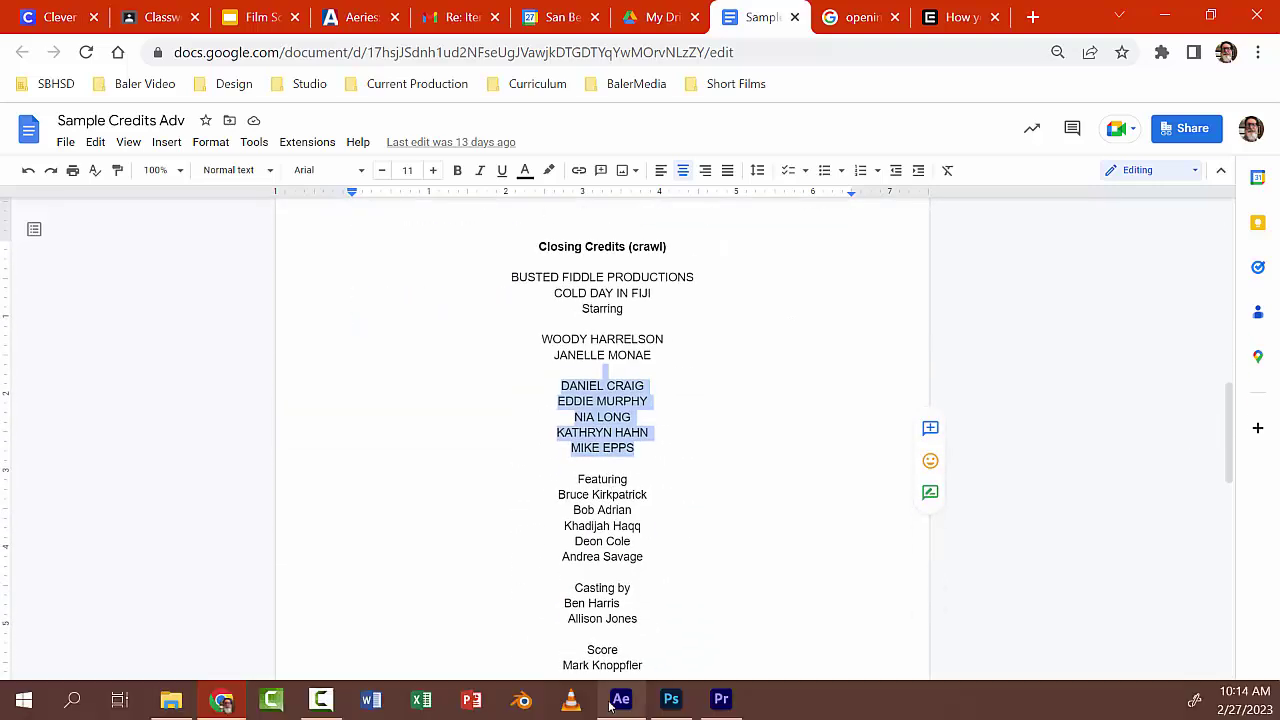
left_click(721, 699)
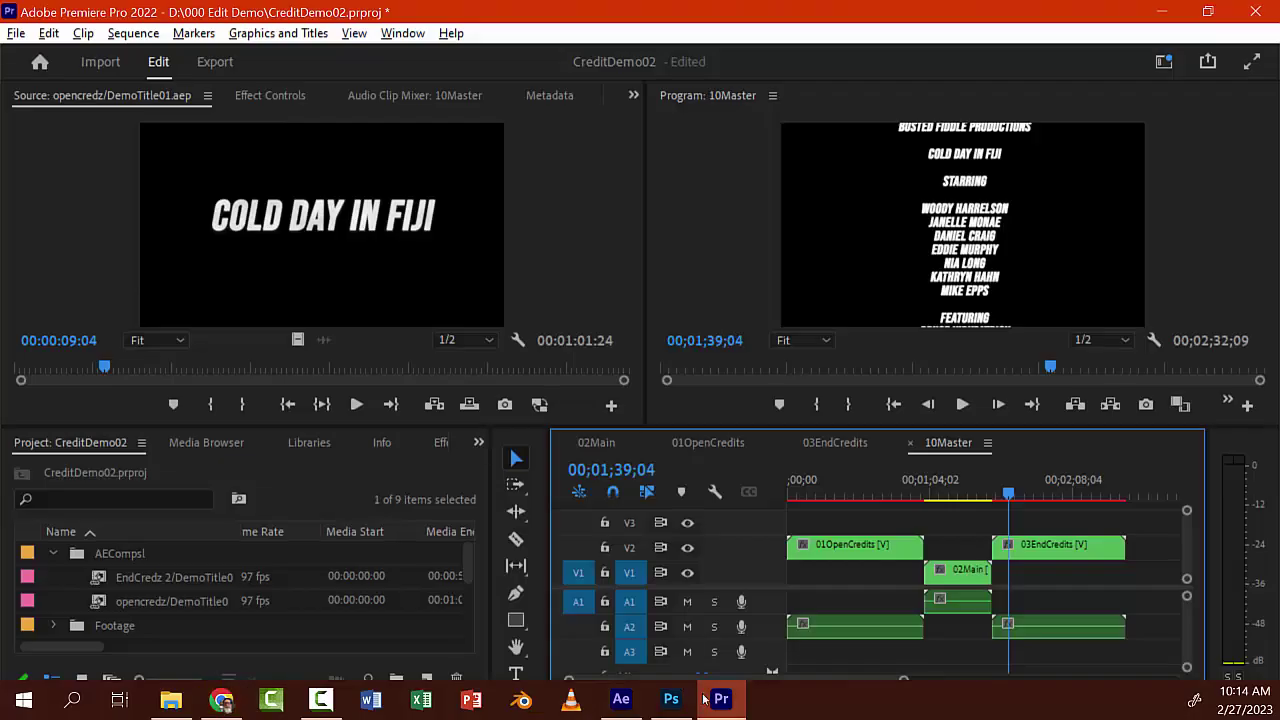
left_click_drag(785, 493, 1011, 500)
mouse_move(855, 718)
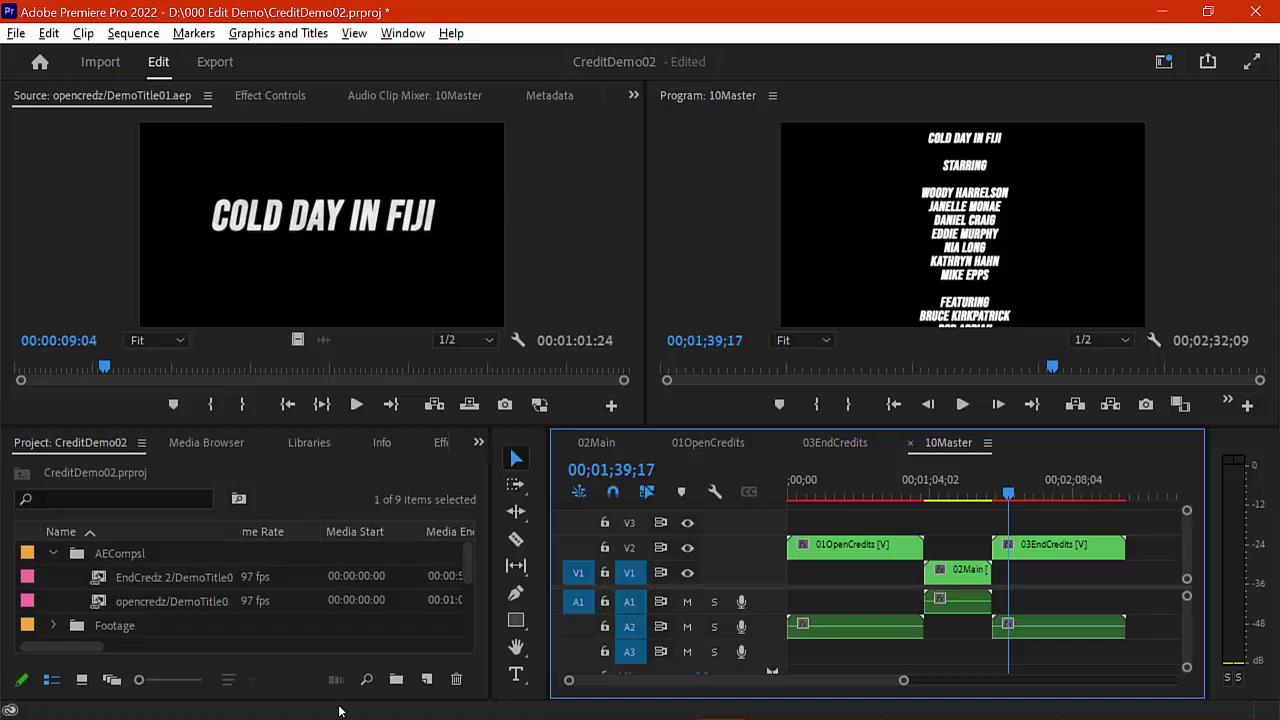
left_click(270, 702)
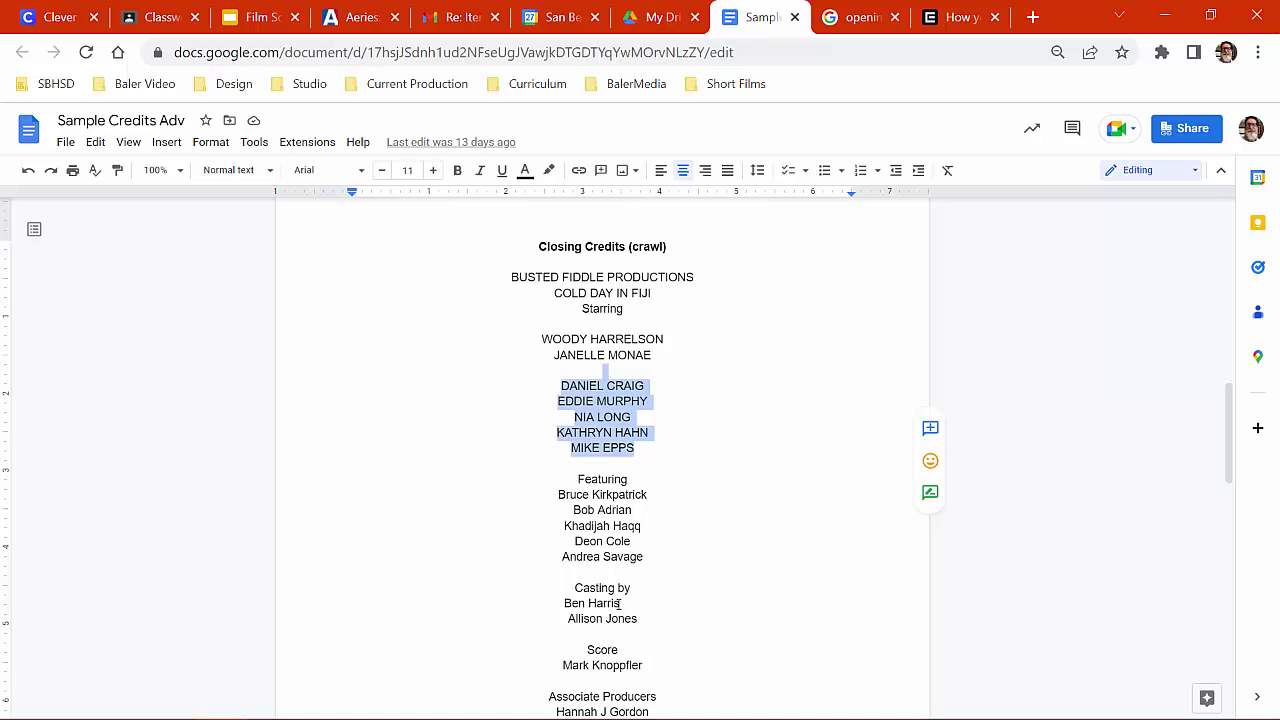
mouse_move(619, 604)
left_mouse_down()
mouse_move(640, 619)
mouse_move(641, 605)
left_mouse_up()
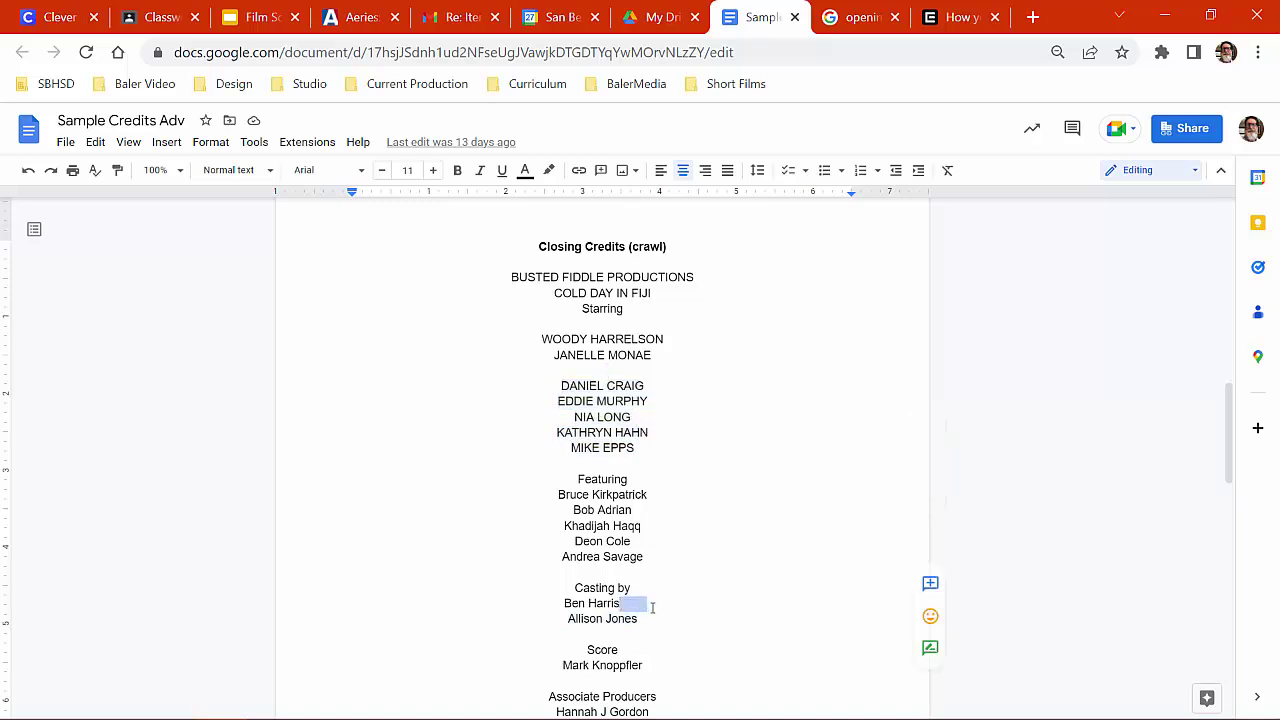
key("BackSpace")
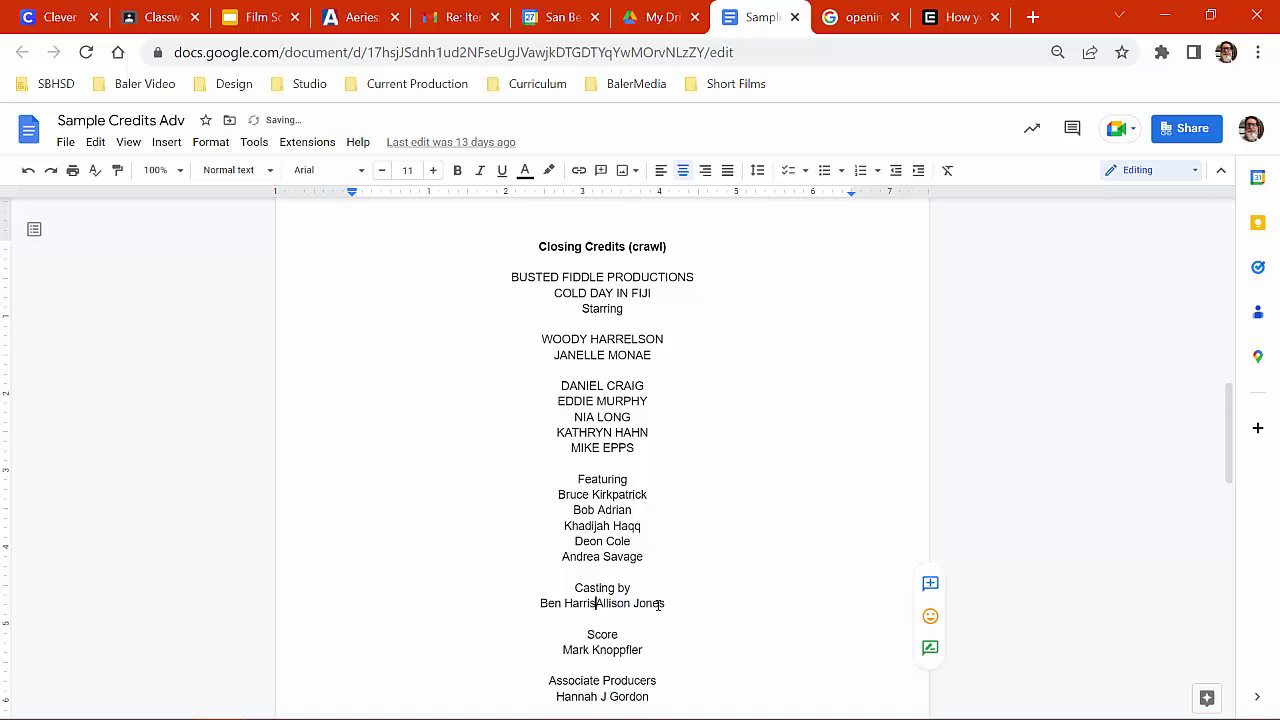
key("Return")
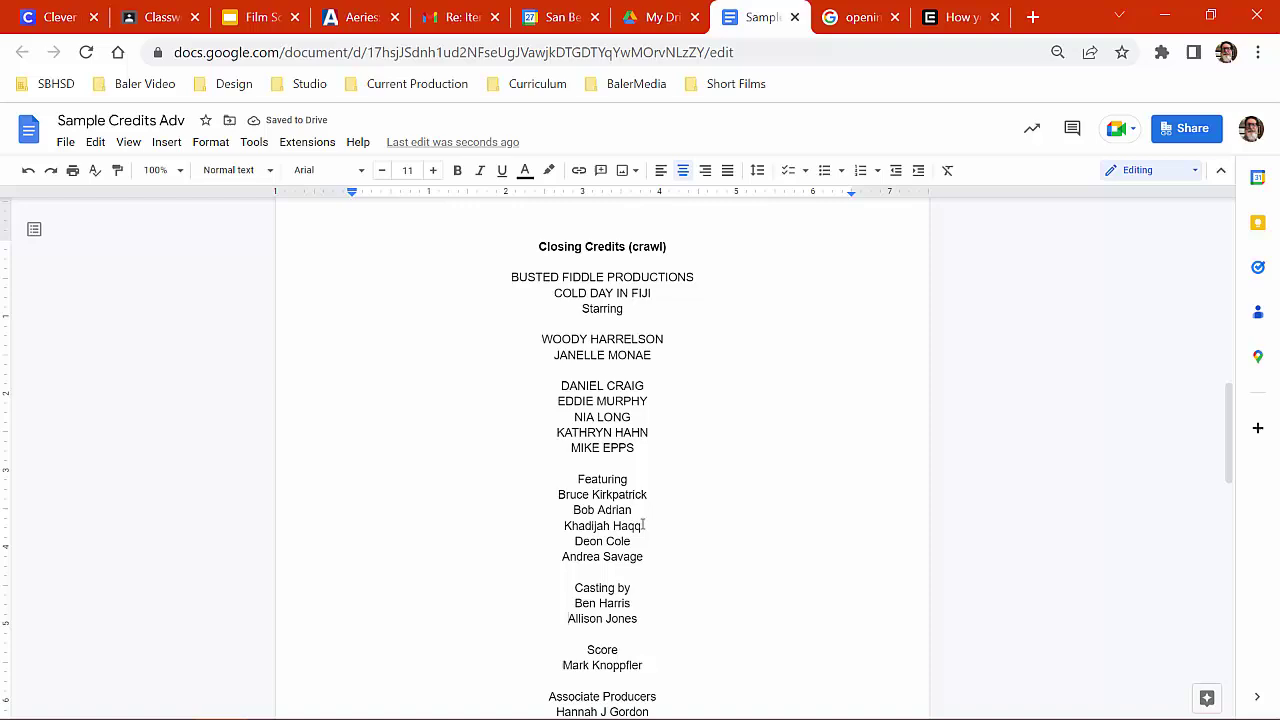
Look through the article, search results and Sample Credits Adv tabs, then bring up Photoshop.
left_click(964, 14)
scroll(203, 508, "up", 3)
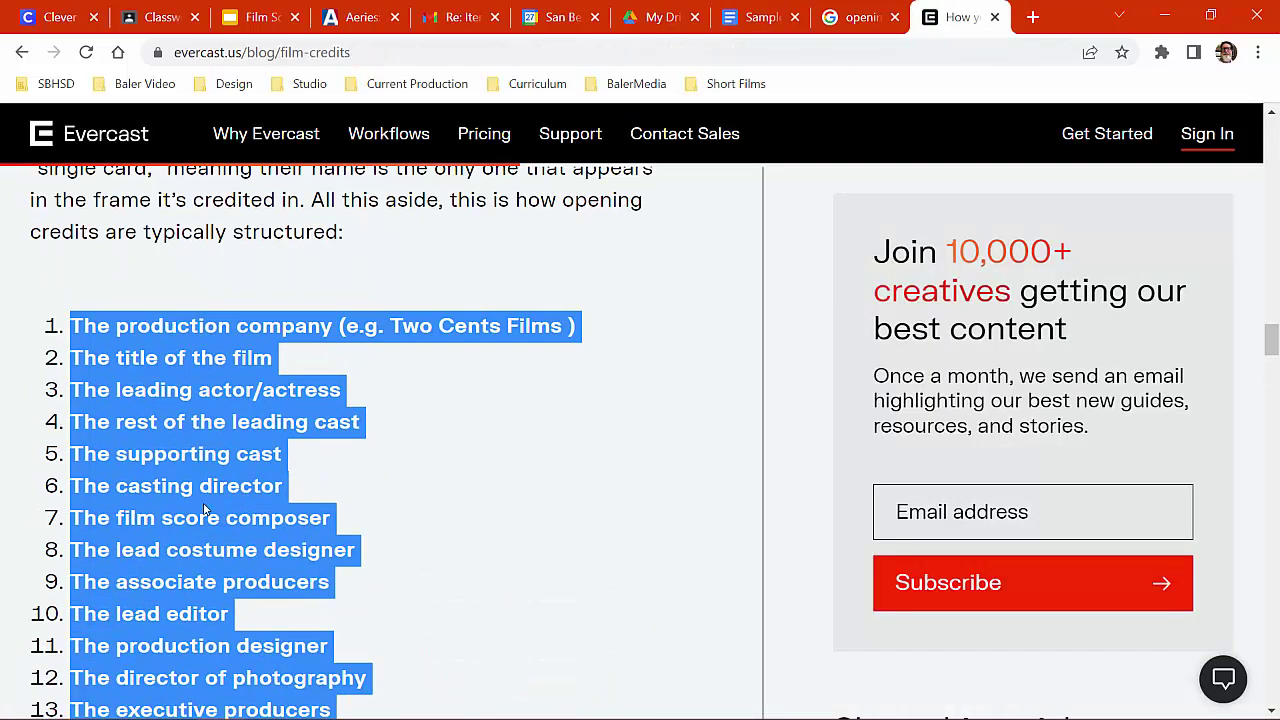
scroll(203, 508, "down", 4)
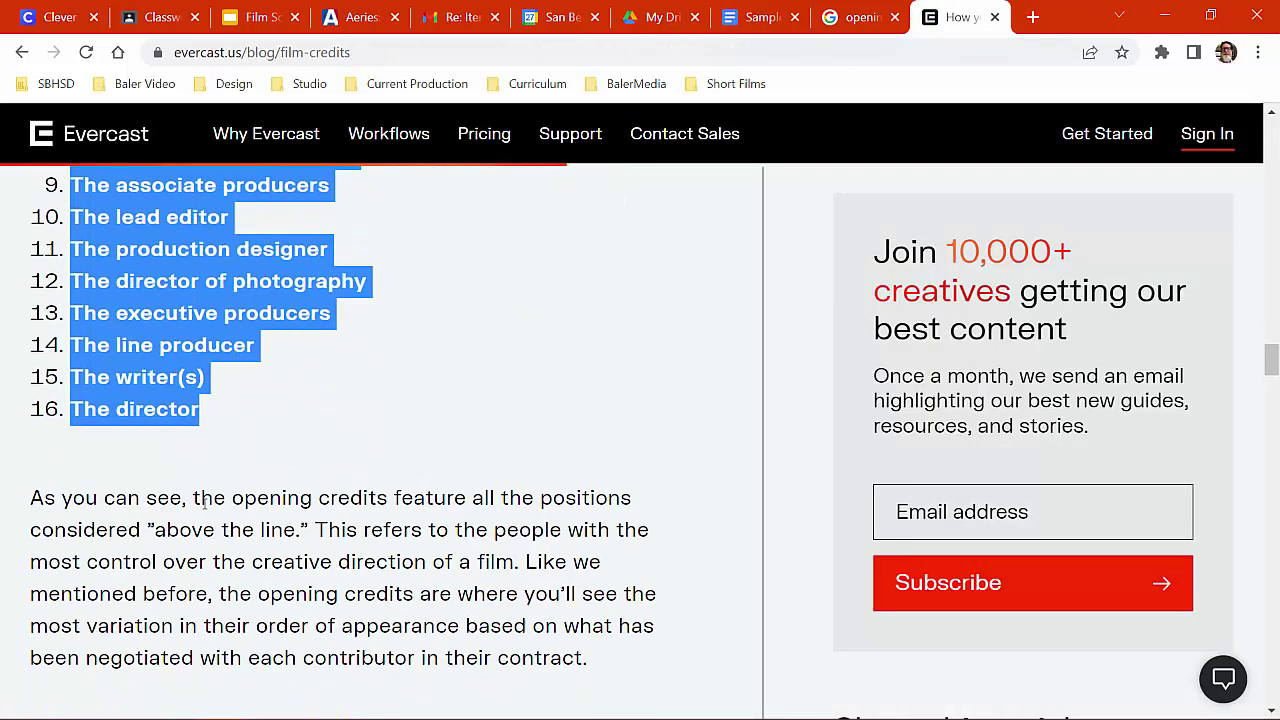
left_click(860, 18)
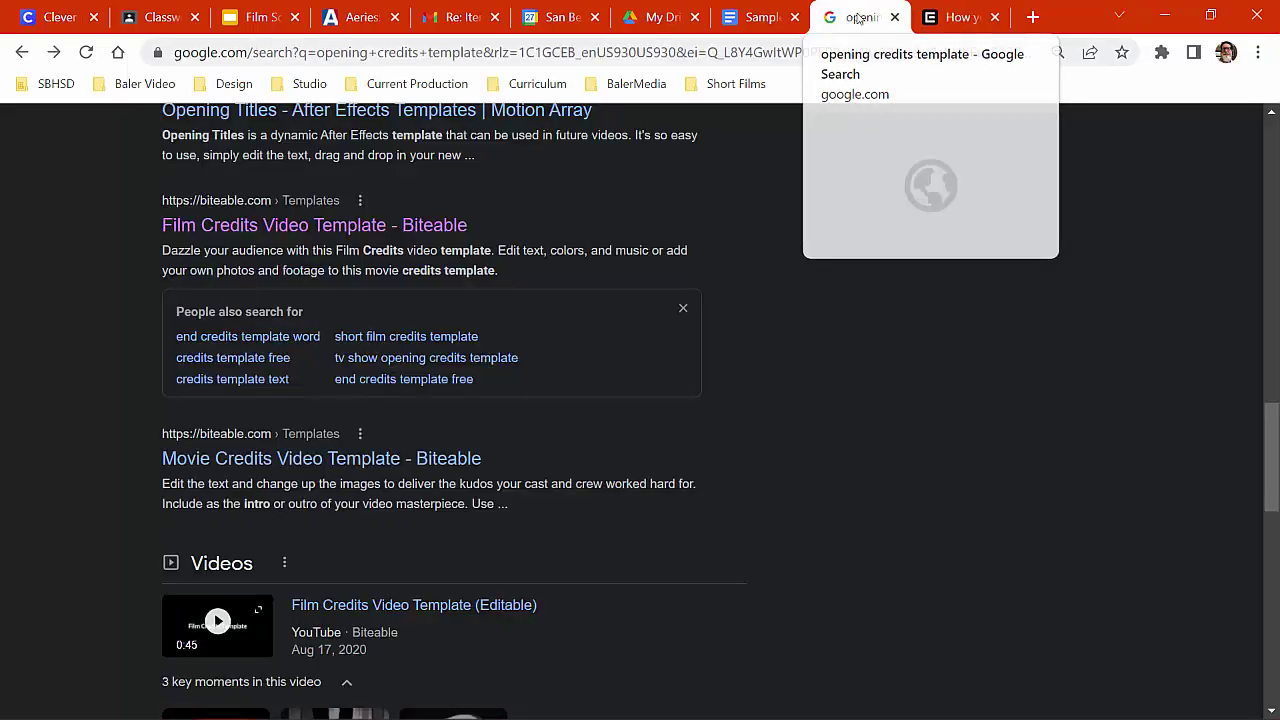
left_click(760, 20)
mouse_move(320, 700)
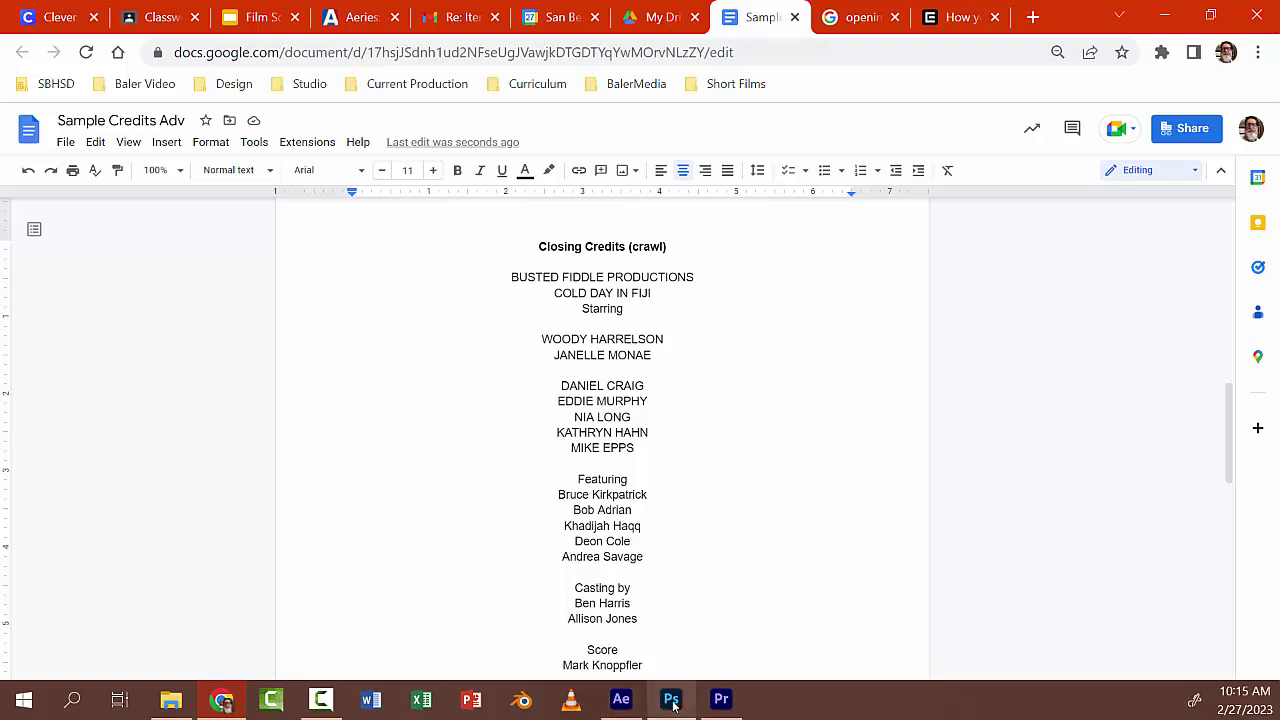
Open opencredz.psd and make its white Background layer visible.
mouse_move(673, 706)
left_click(675, 655)
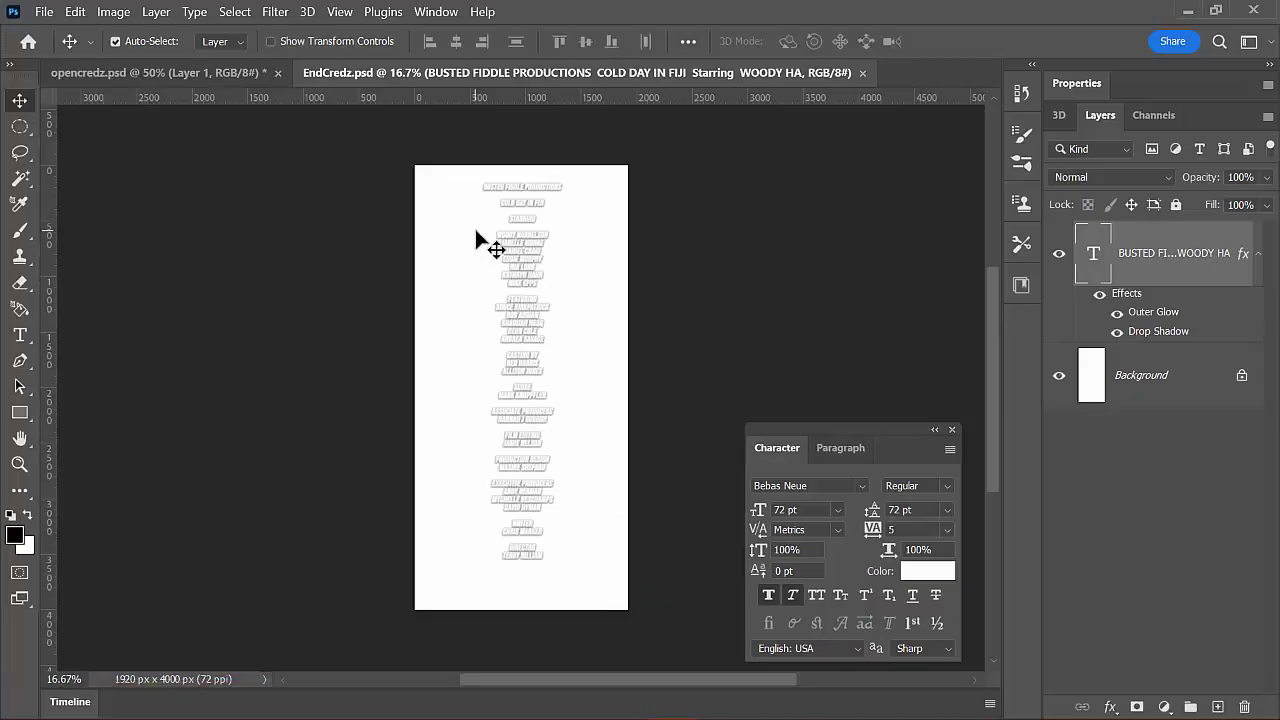
left_click(249, 76)
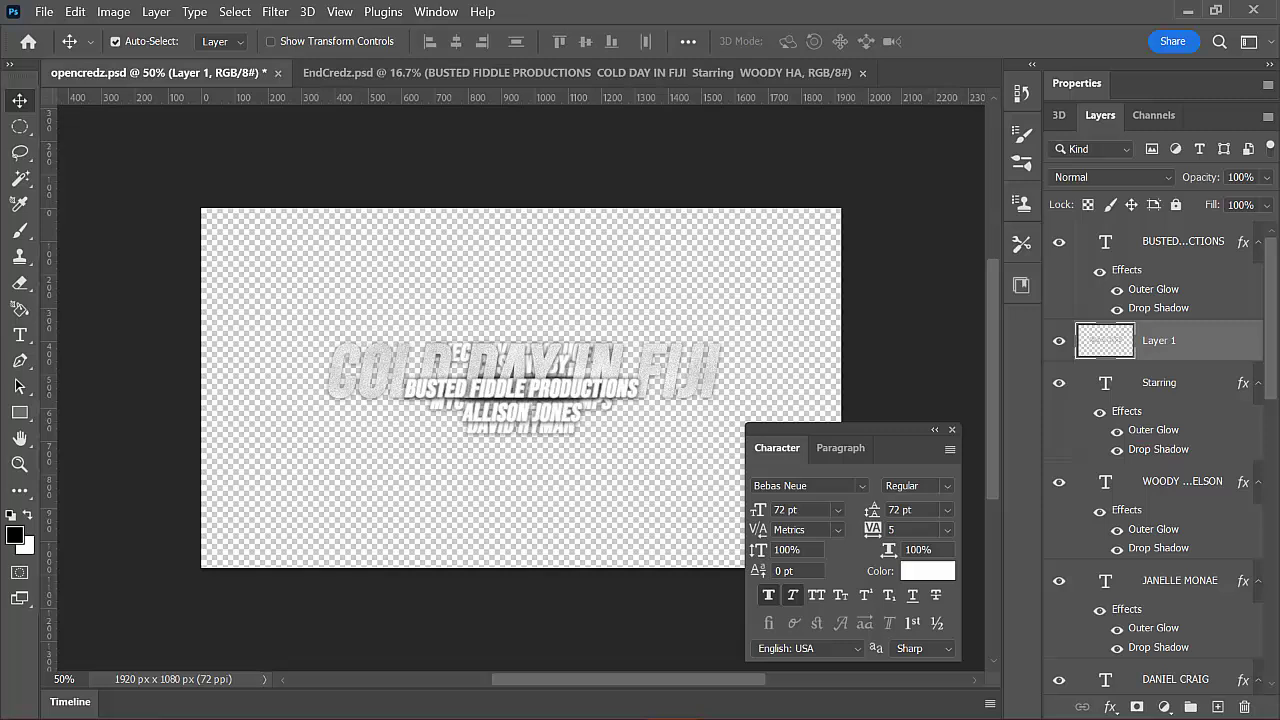
left_click_drag(1268, 392, 1268, 660)
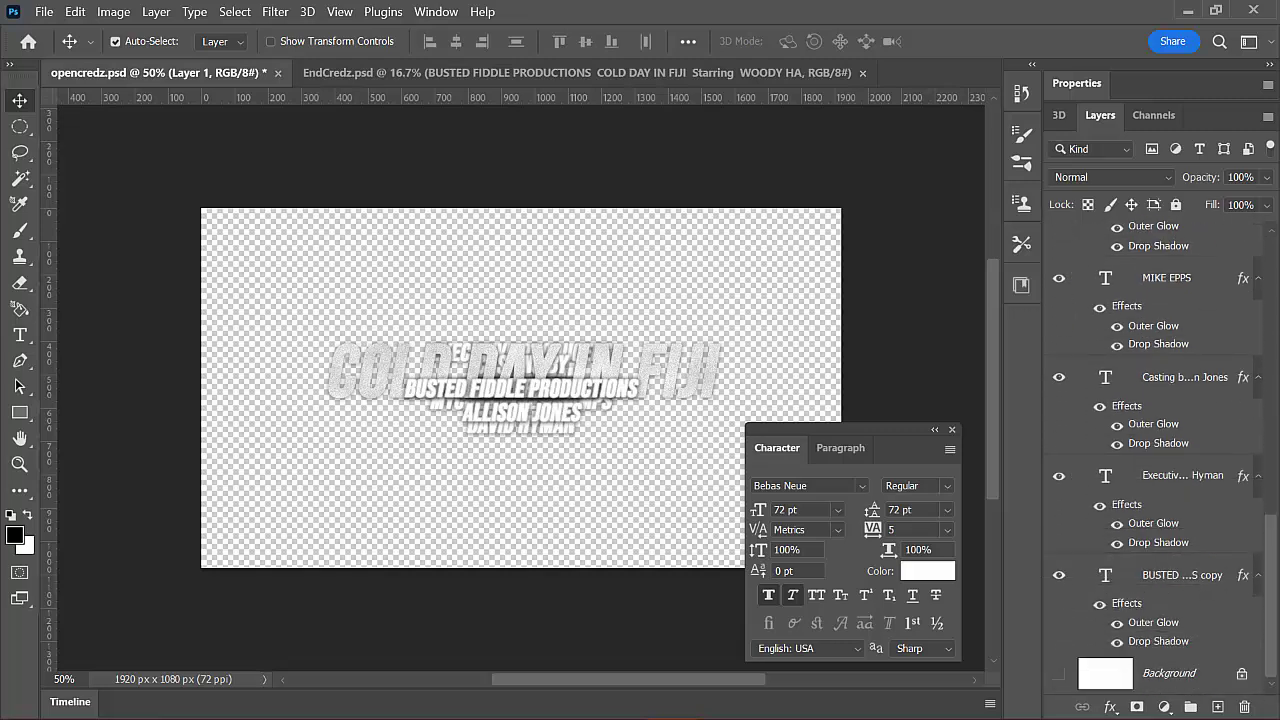
left_click(1059, 675)
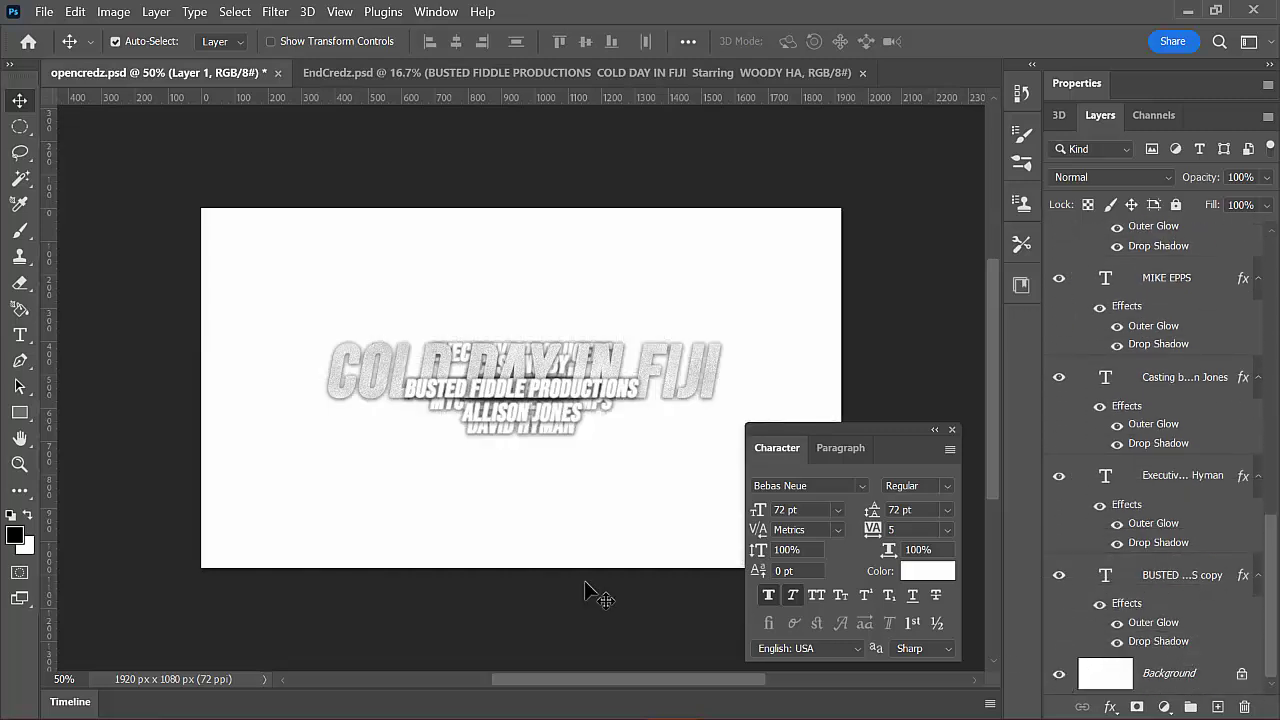
Add a new empty Layer 2 and move it directly above the Background.
left_click(19, 309)
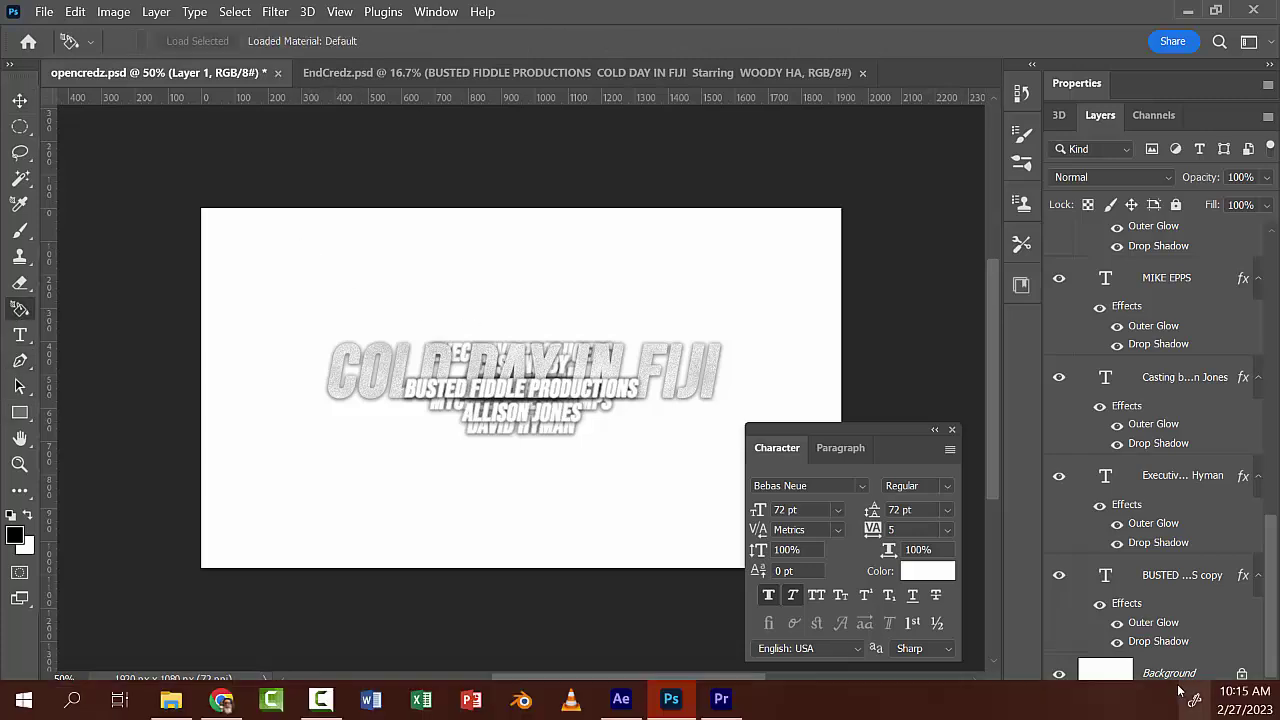
left_click(1217, 707)
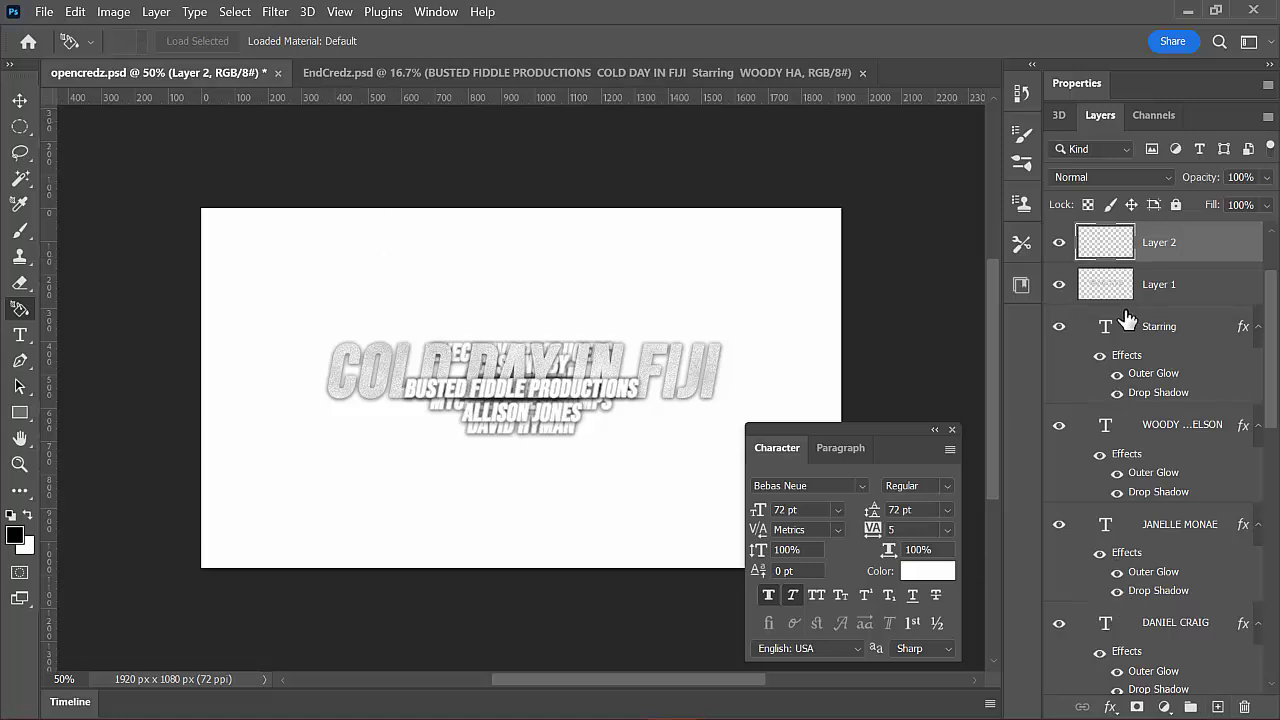
left_click_drag(1158, 257, 1250, 655)
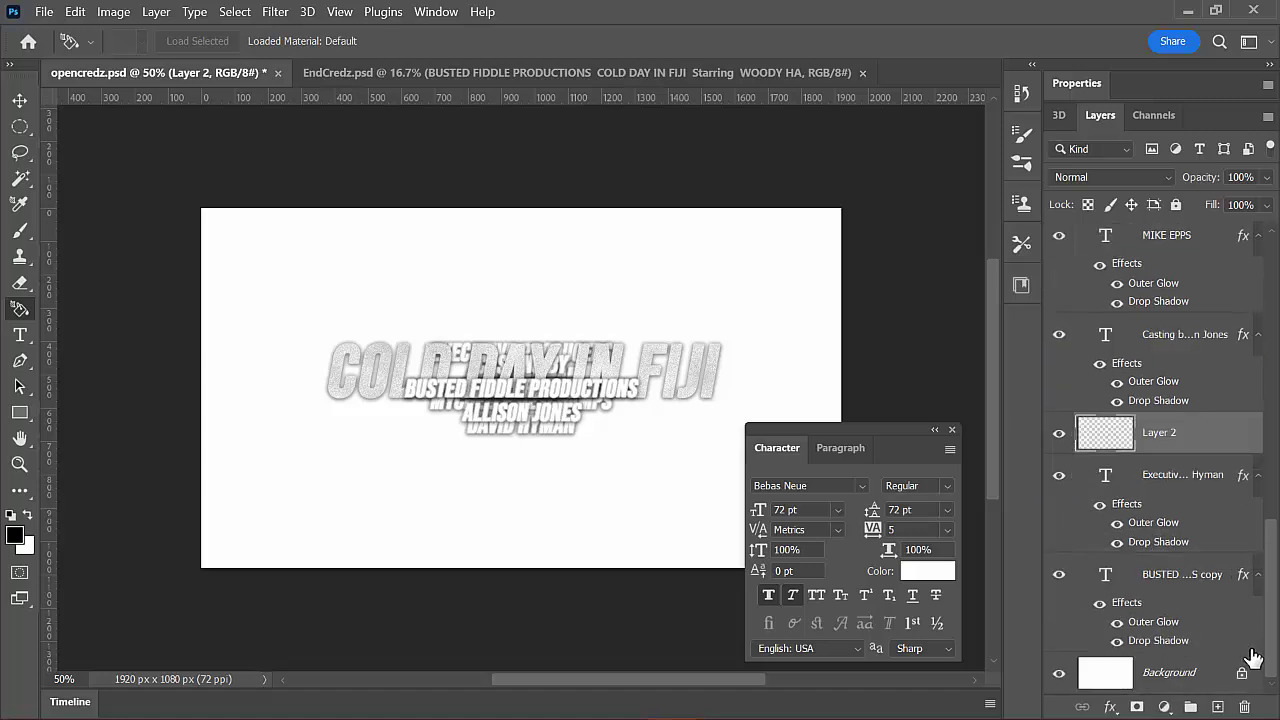
left_click_drag(1154, 445, 1195, 645)
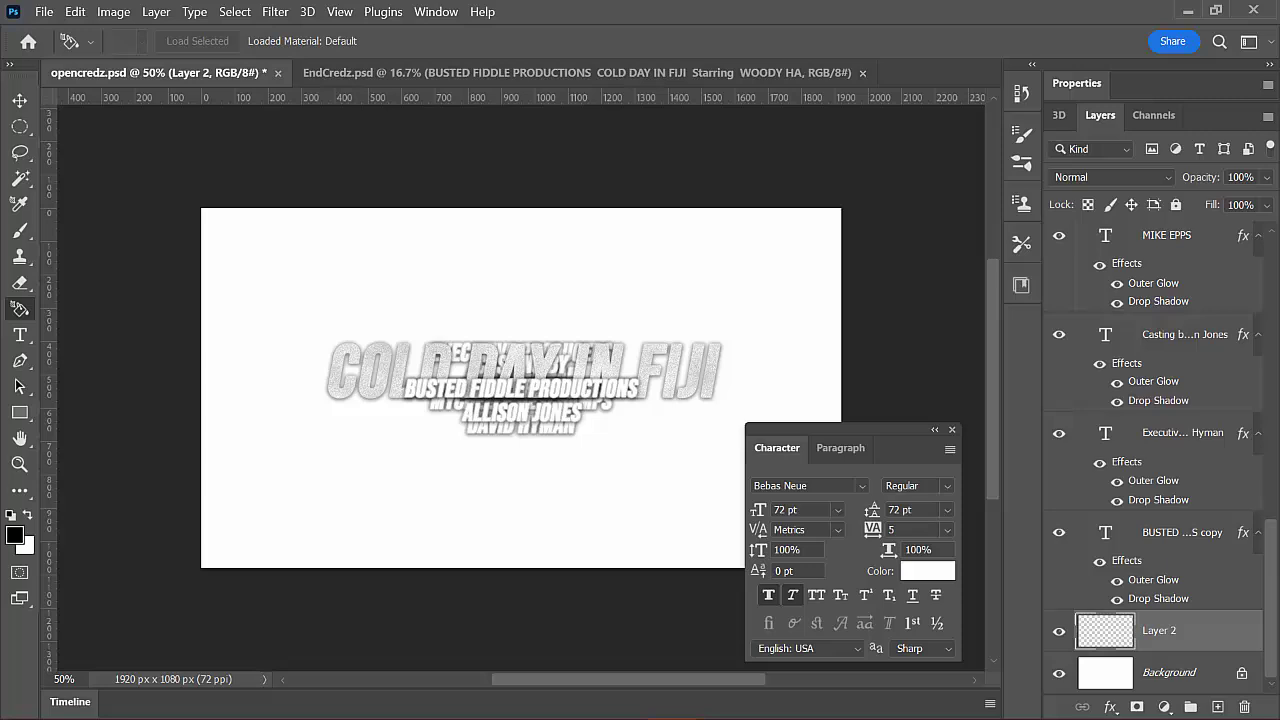
key("g")
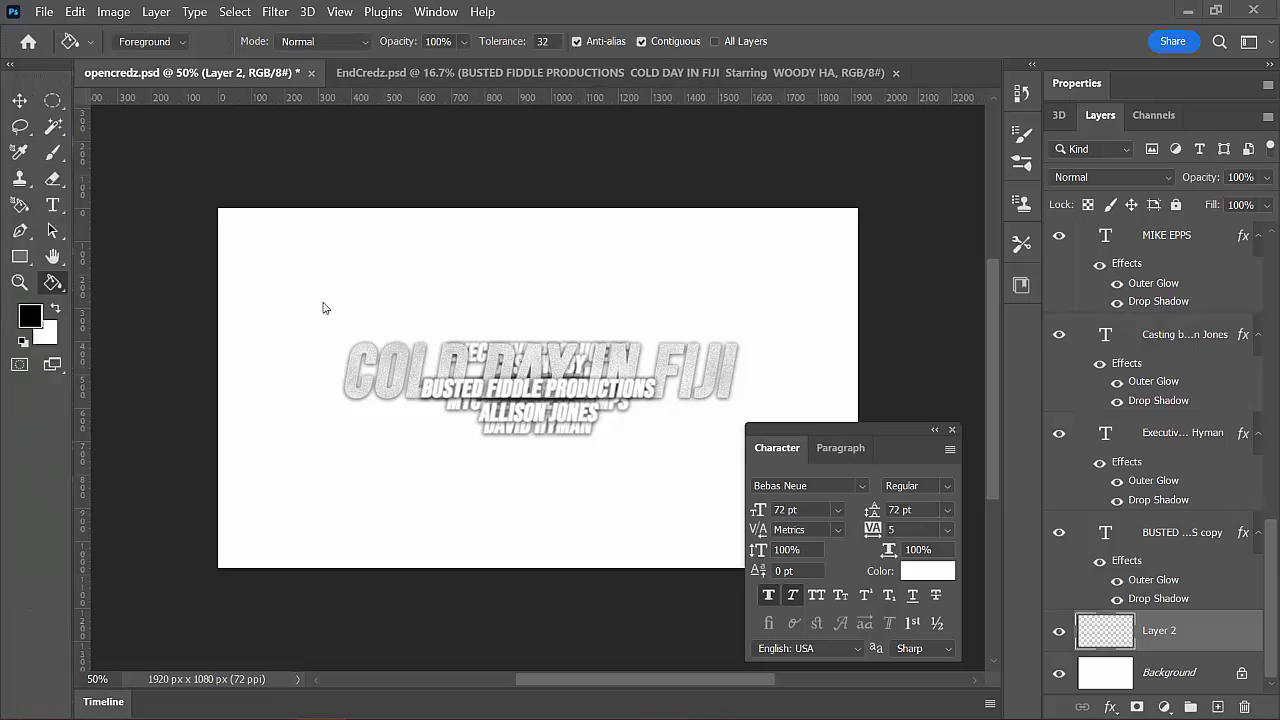
Fill Layer 2 with solid black, then switch to EndCredz.psd.
left_click(290, 286)
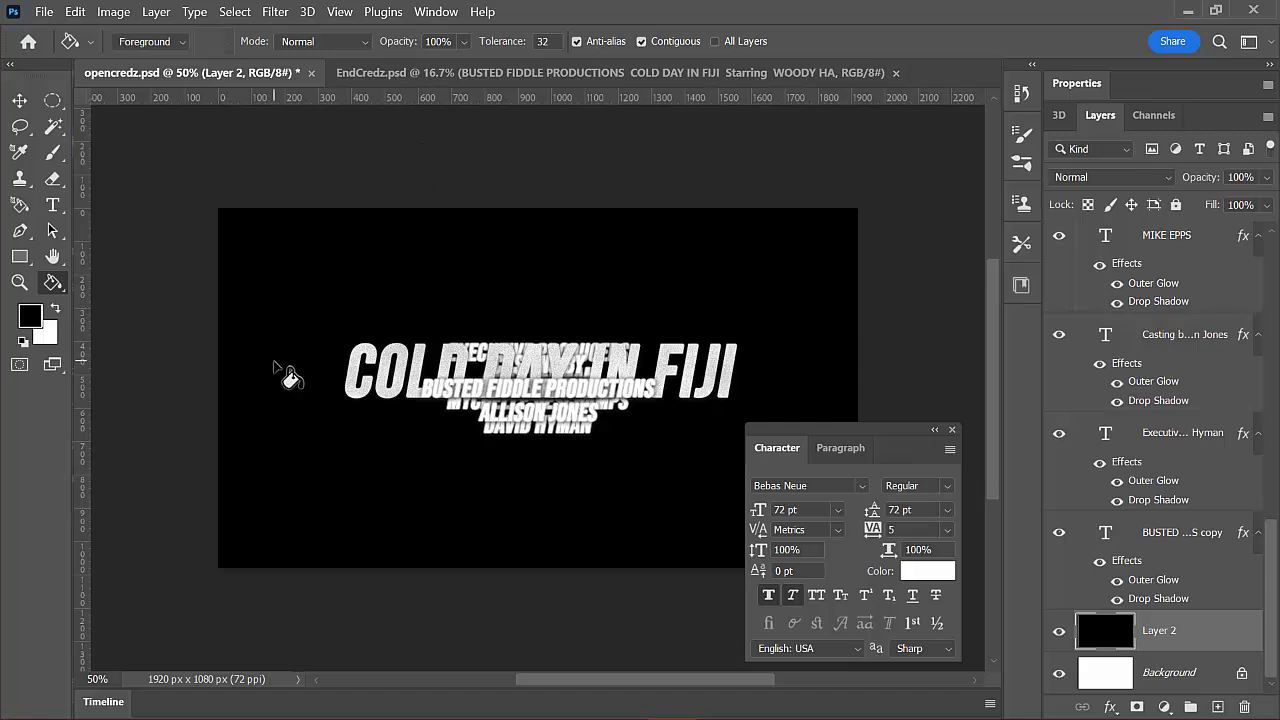
left_click(429, 75)
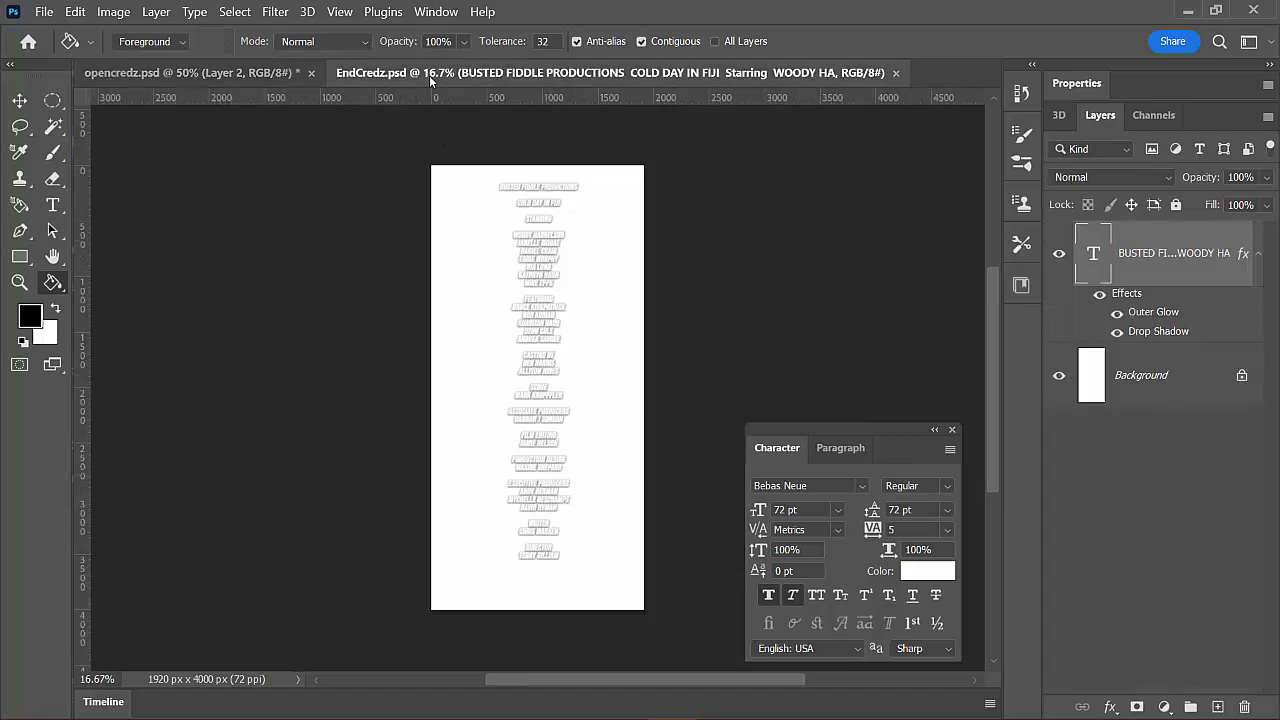
Fill the EndCredz.psd Background with black, toggle it to compare, then go to After Effects.
left_click(1140, 388)
left_click(447, 340)
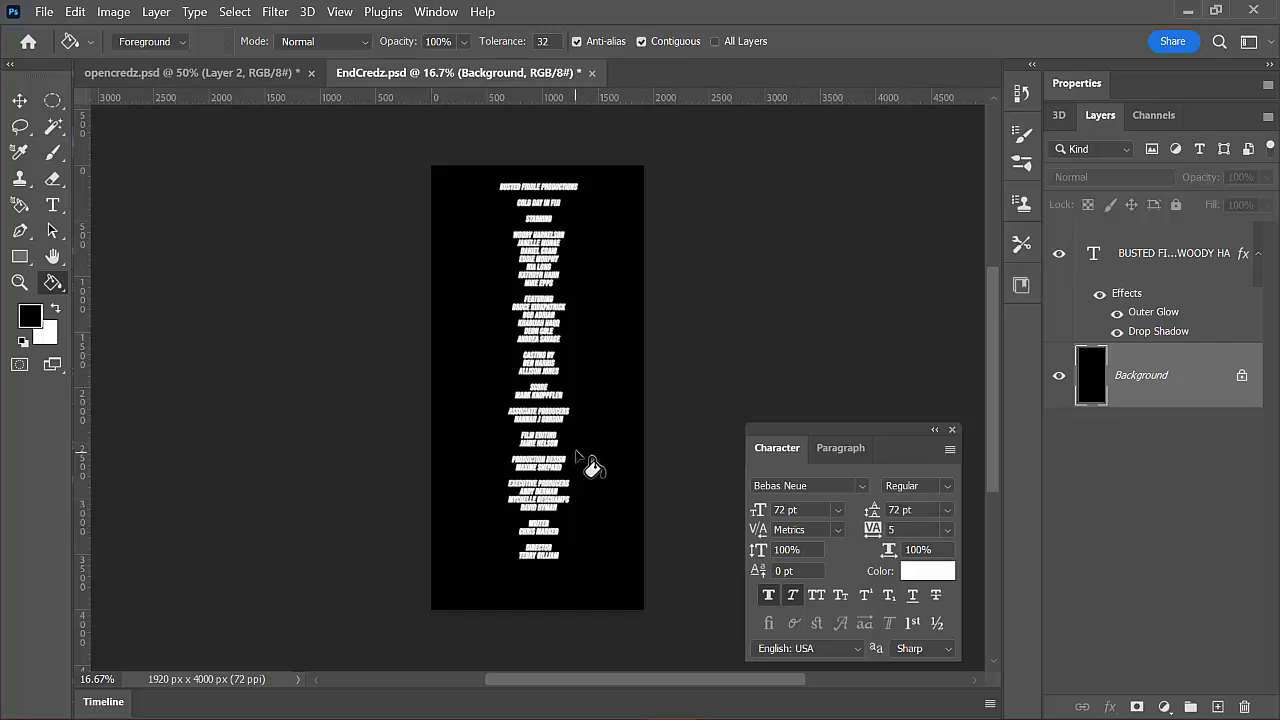
mouse_move(632, 716)
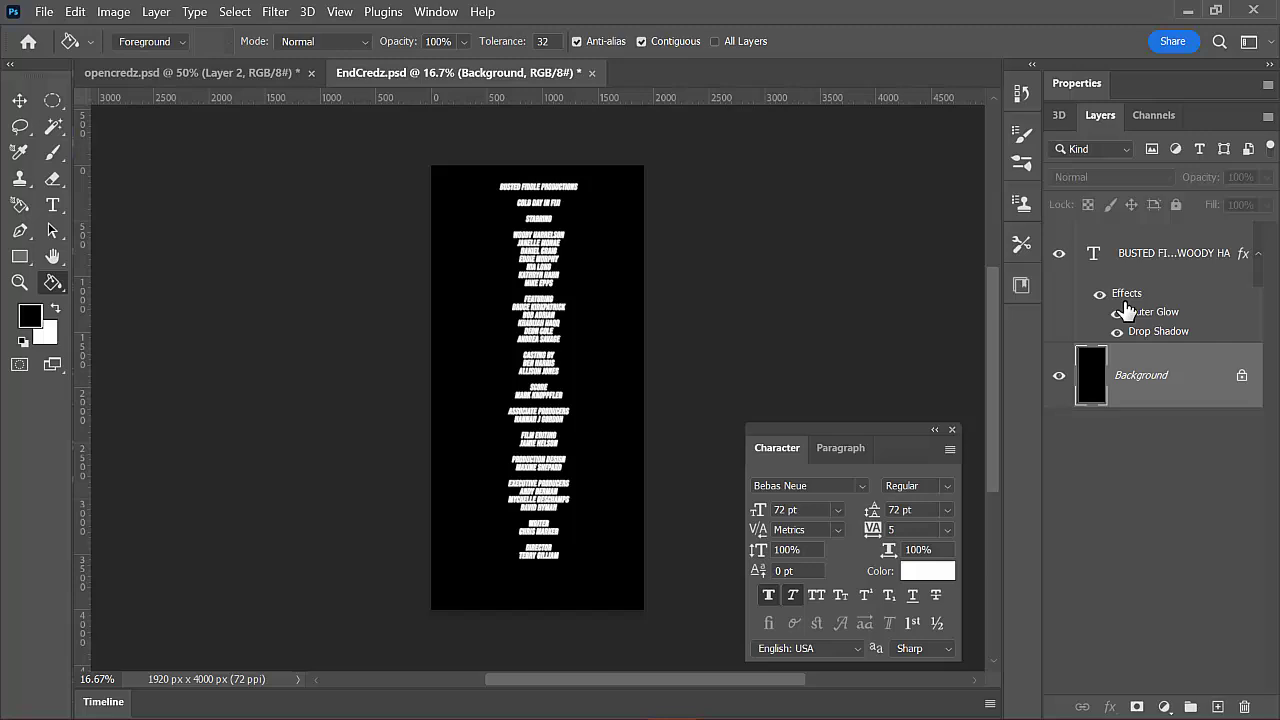
left_click(1059, 375)
left_click(1059, 375)
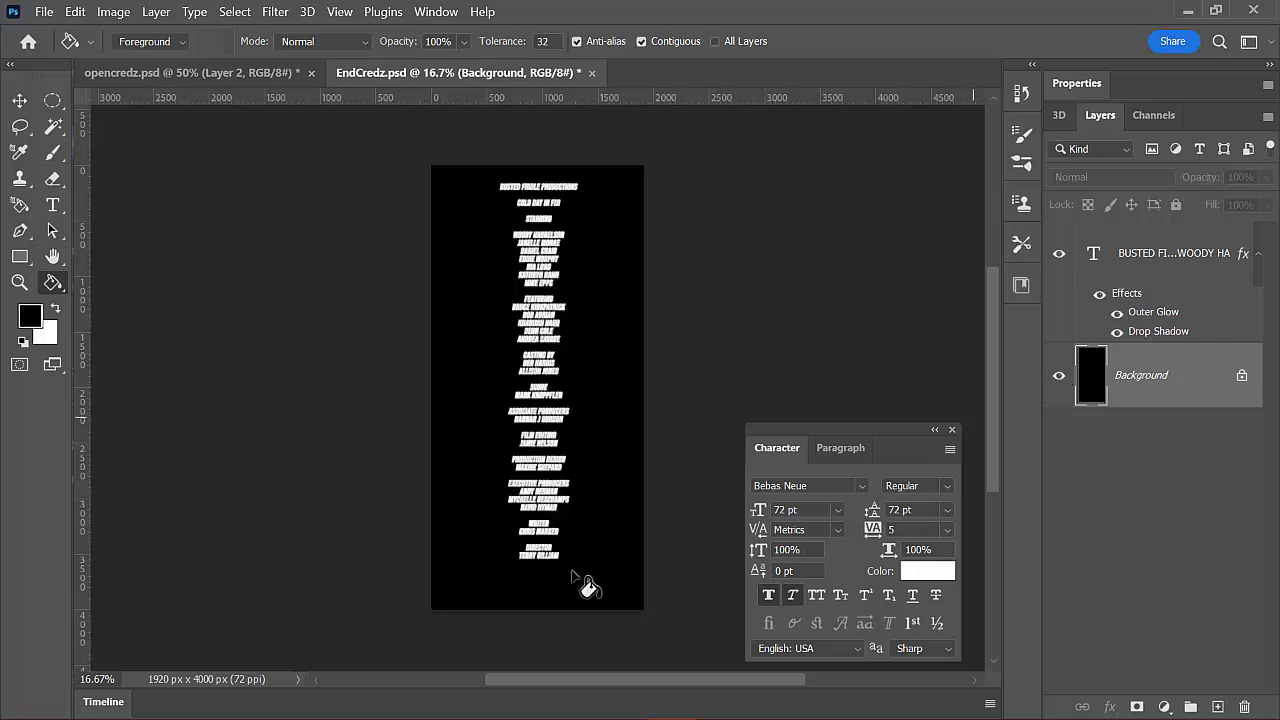
mouse_move(527, 712)
left_click(621, 700)
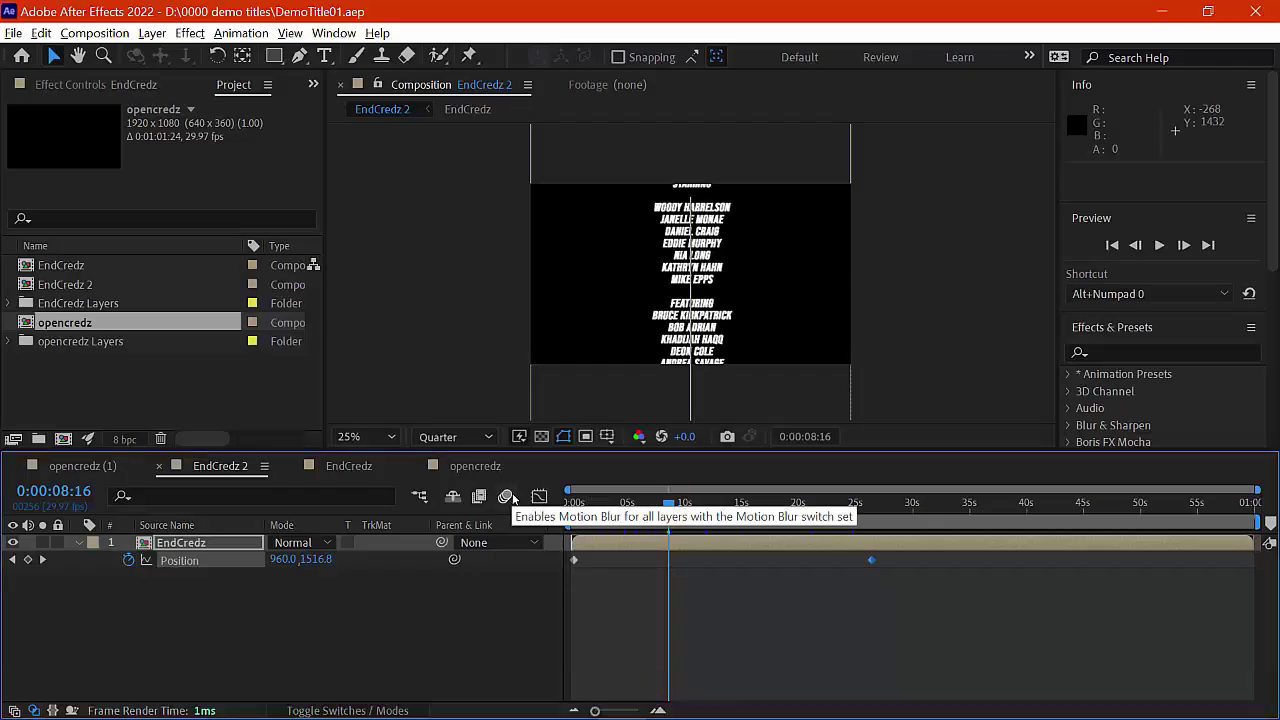
Preview the EndCredz 2 crawl and opencredz fade comps, then scrub 10Master in Premiere.
left_click_drag(593, 507, 683, 508)
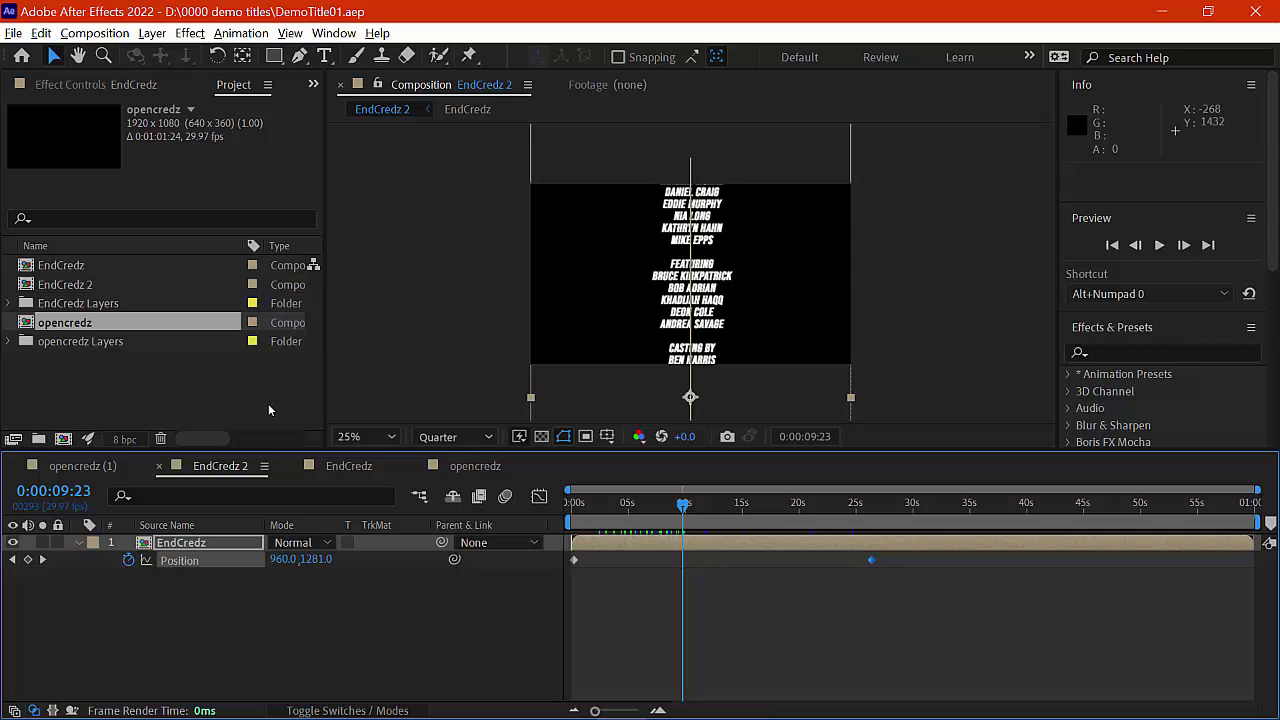
left_click_drag(590, 507, 648, 508)
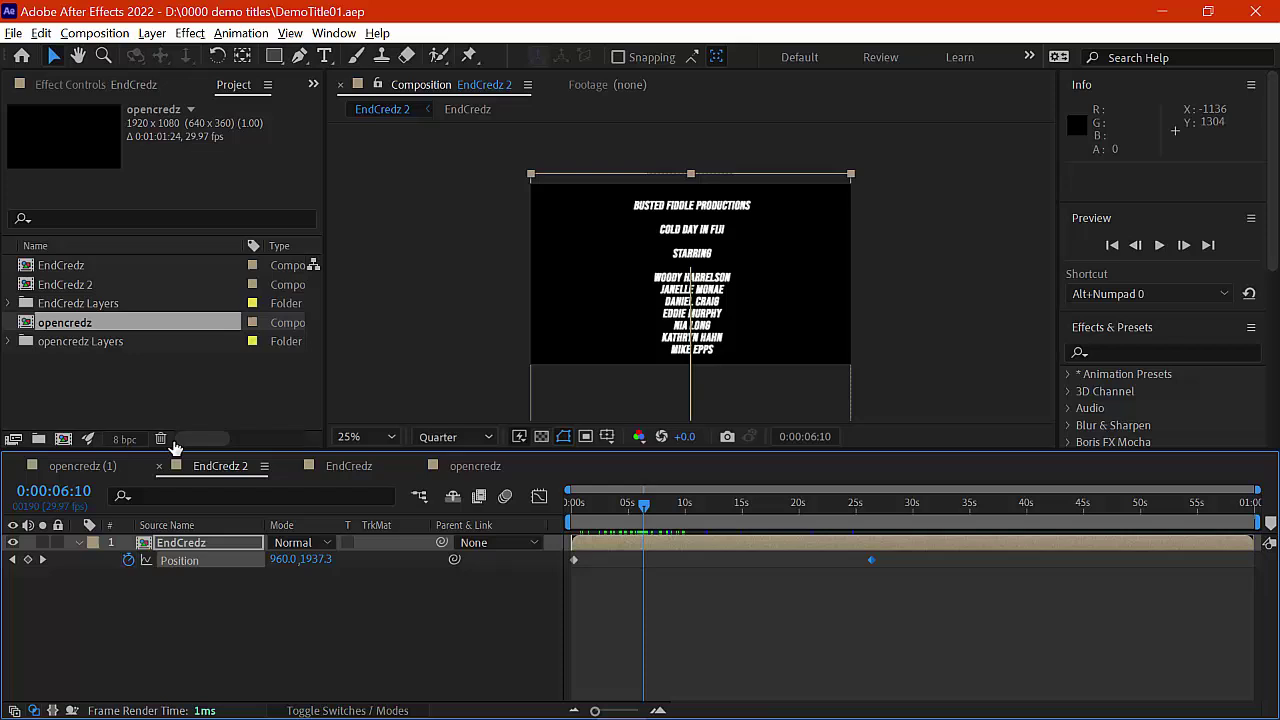
left_click(473, 468)
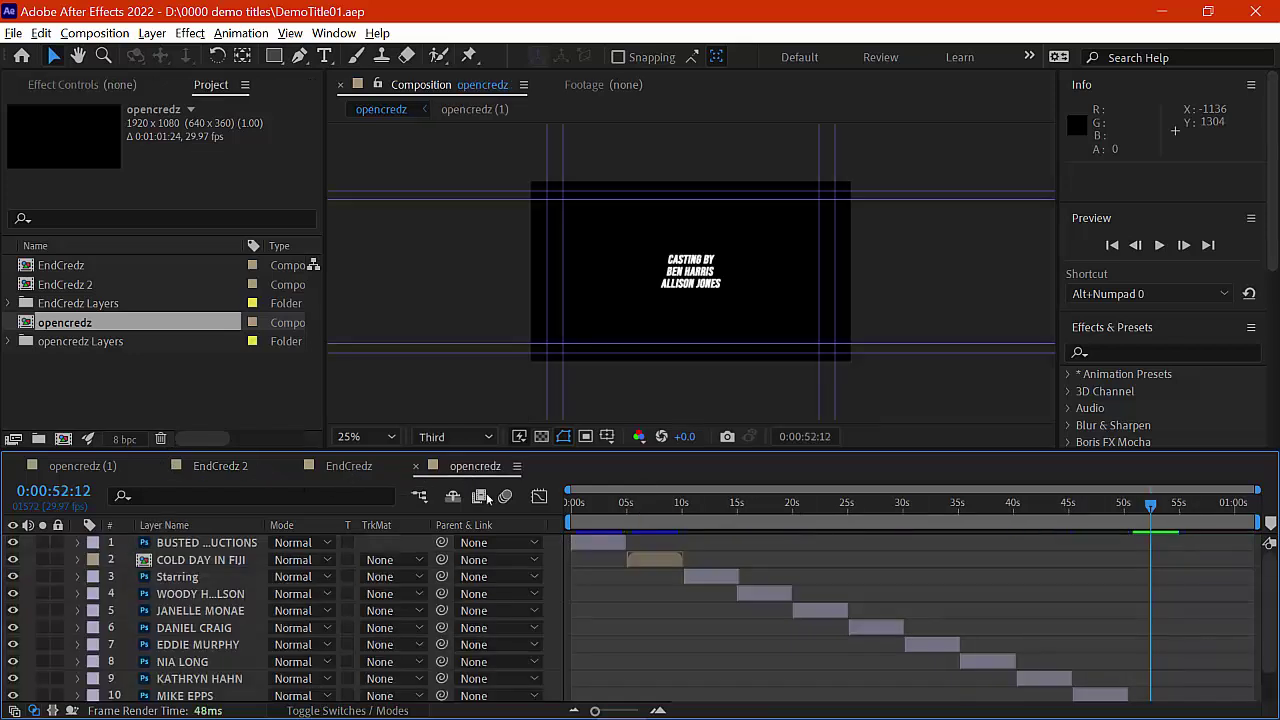
left_click_drag(601, 517, 838, 555)
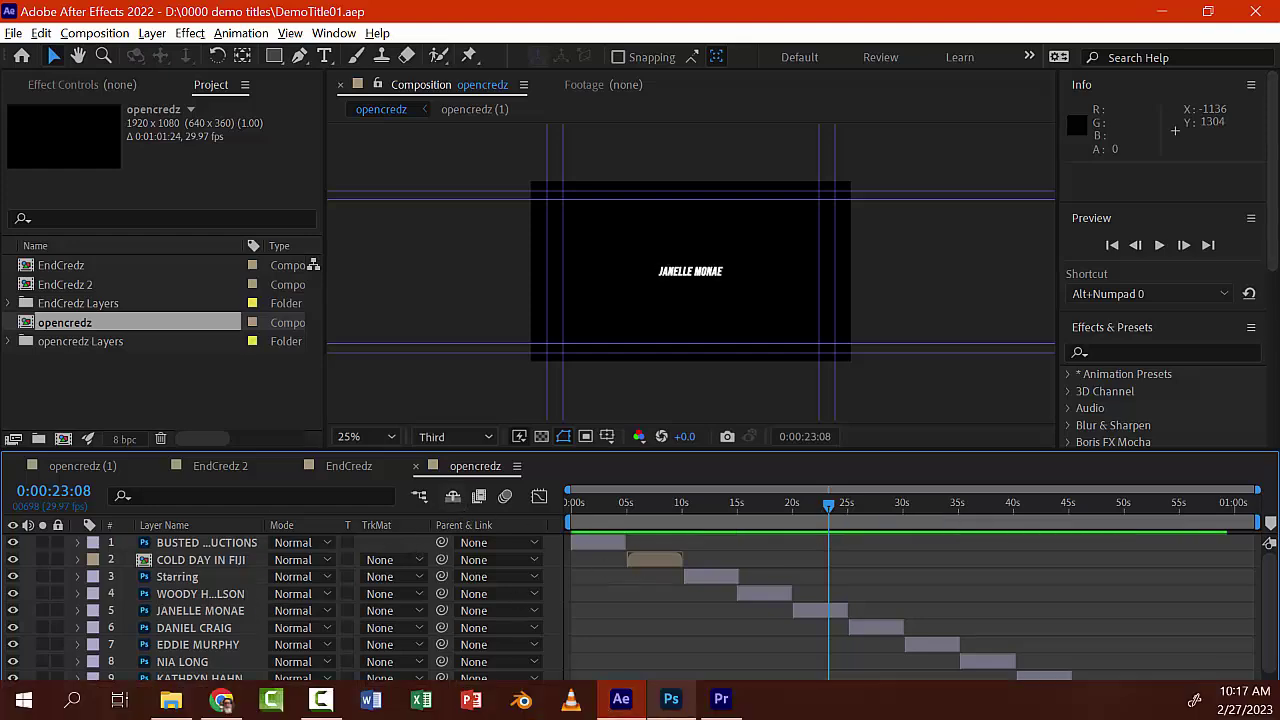
left_click(723, 699)
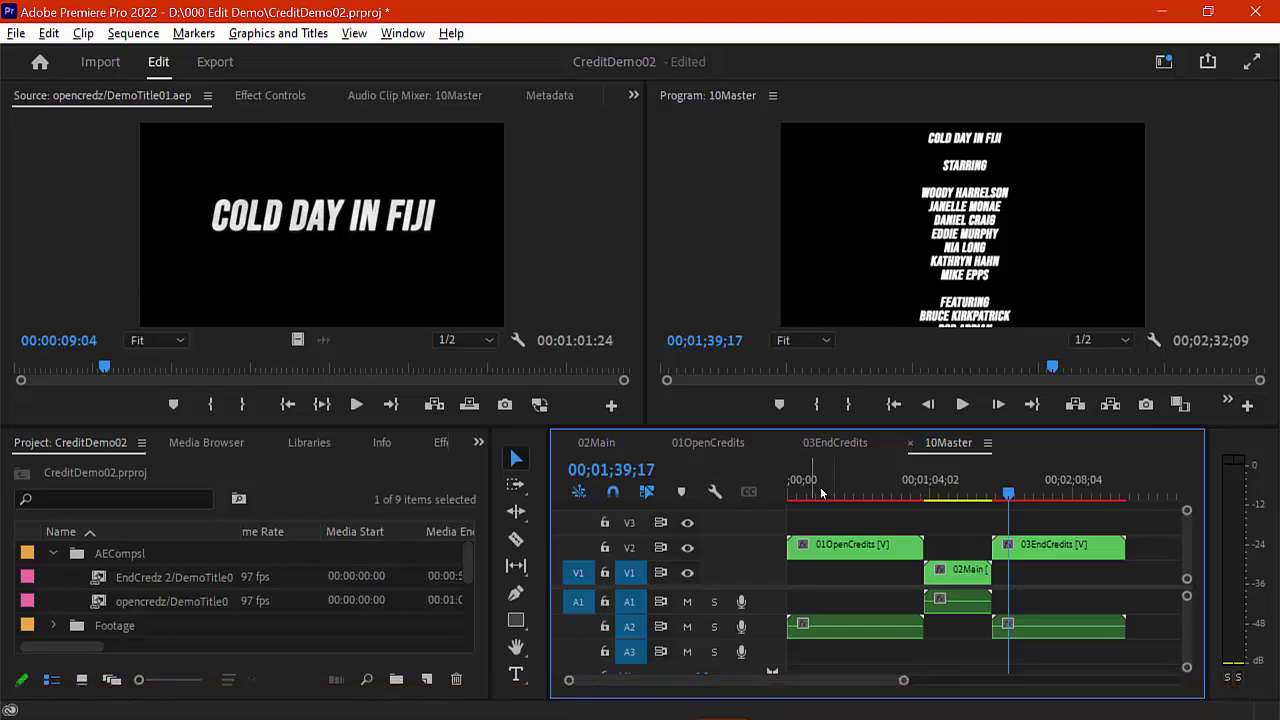
left_click_drag(842, 495, 1060, 495)
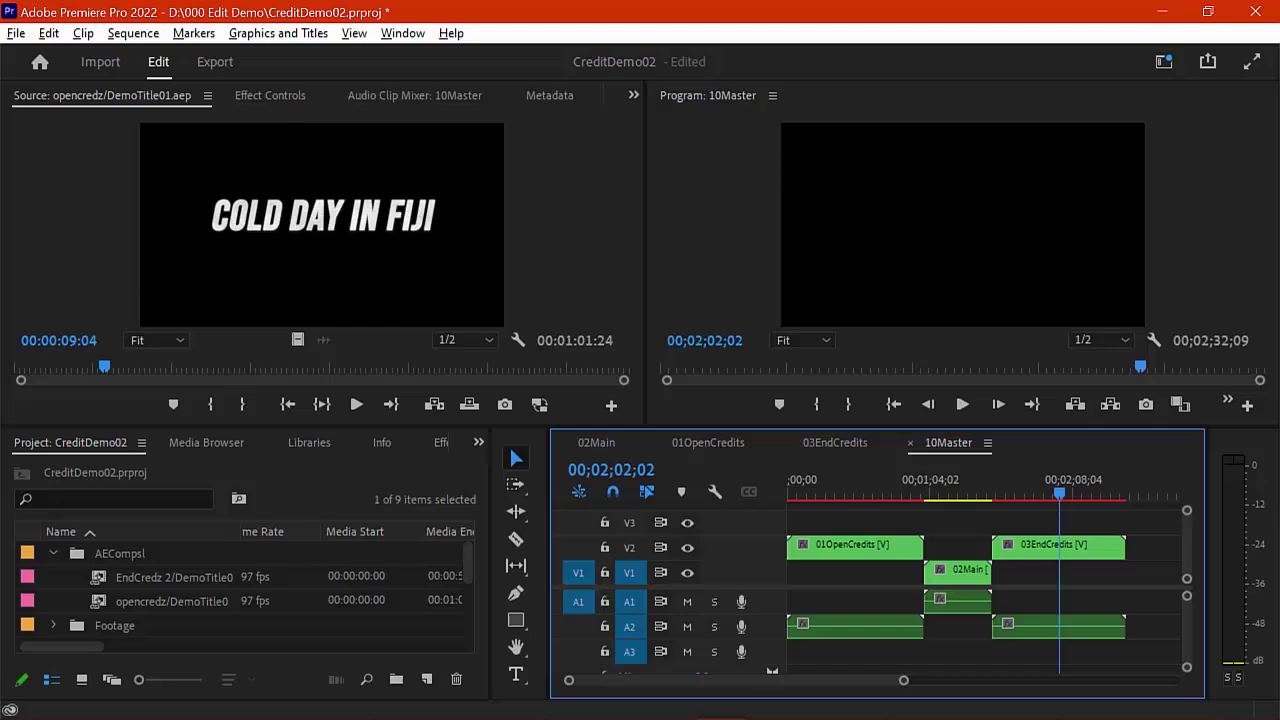